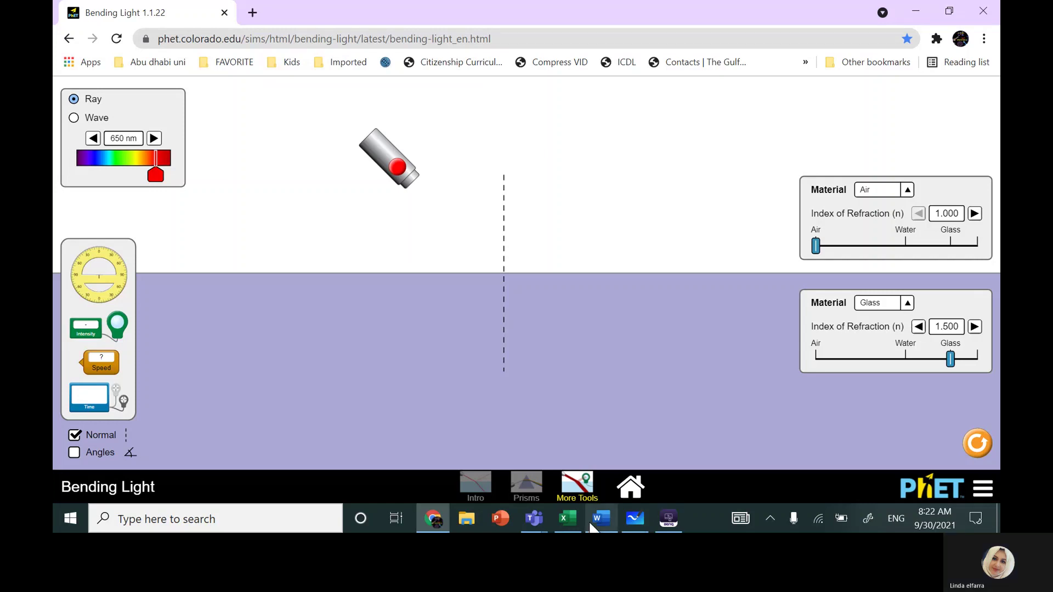
# - Switch to the Snell's law activity document in Word and review the Part A setup procedure and Table 1
pyautogui.moveTo(598, 525)
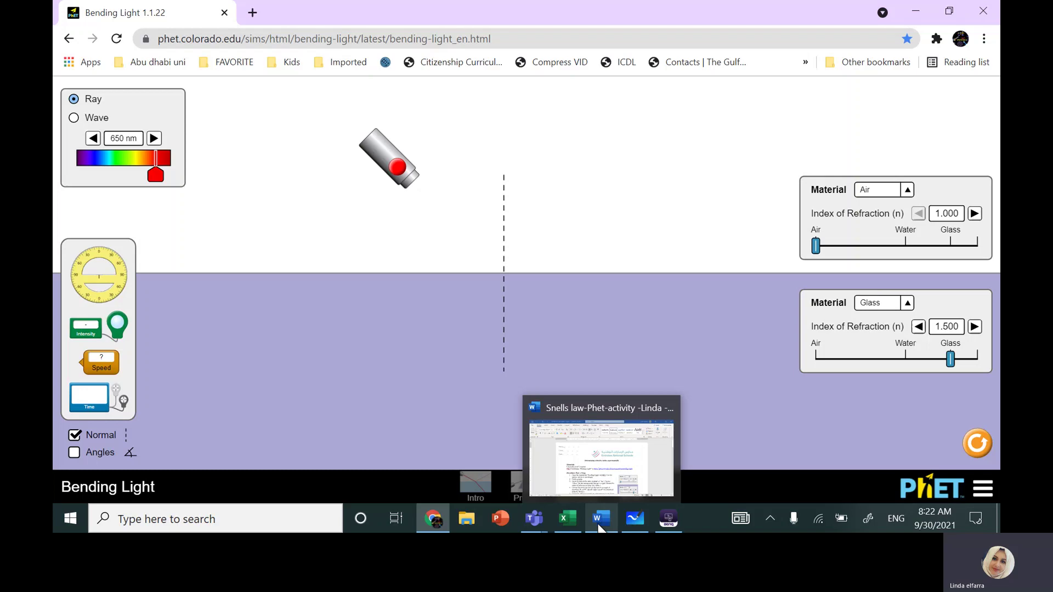
pyautogui.click(600, 527)
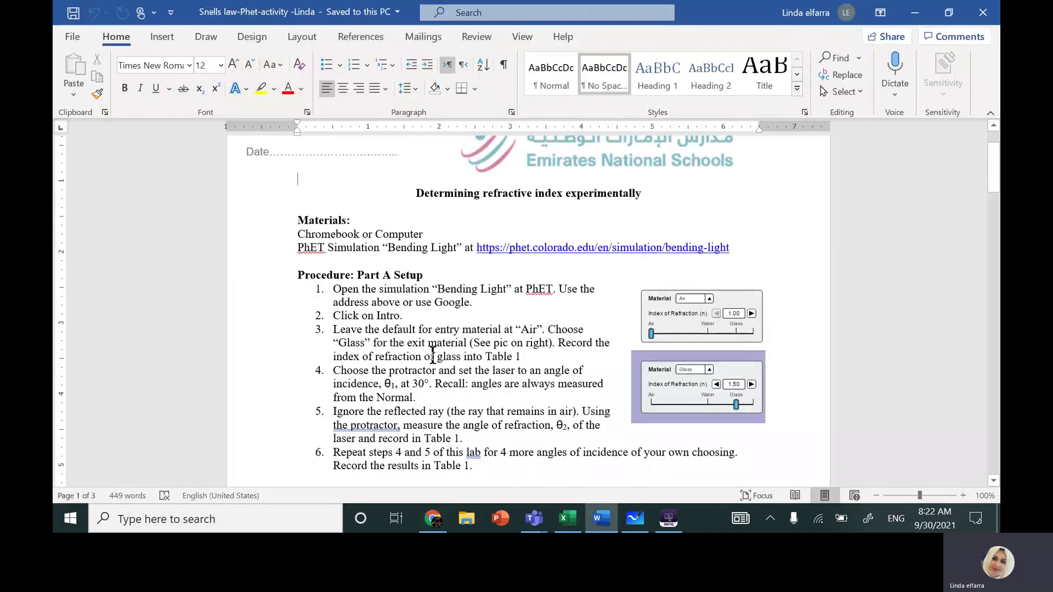
pyautogui.scroll(-2, 432, 355)
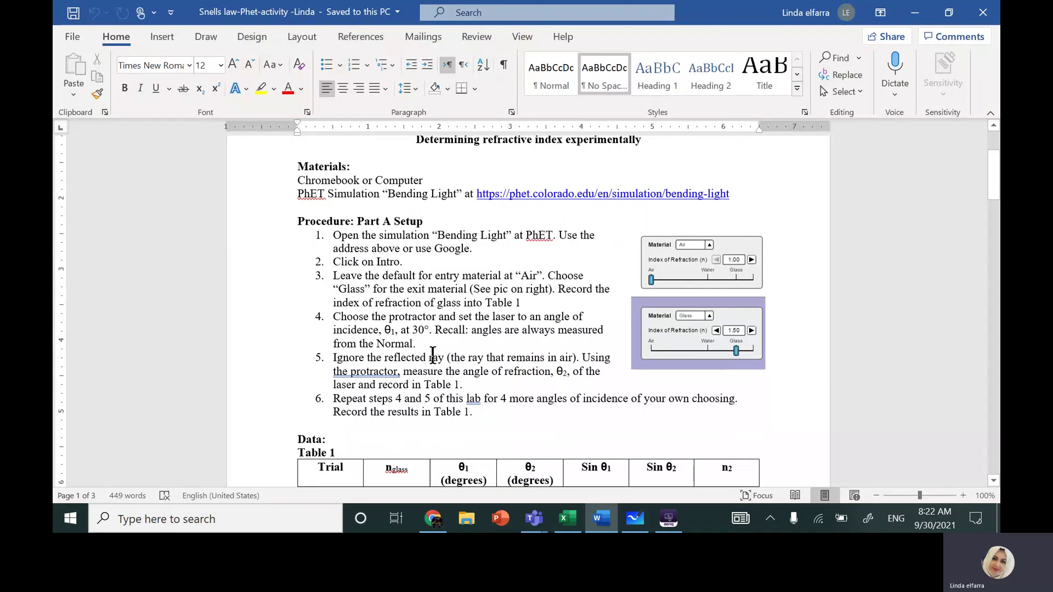
pyautogui.scroll(-2, 433, 355)
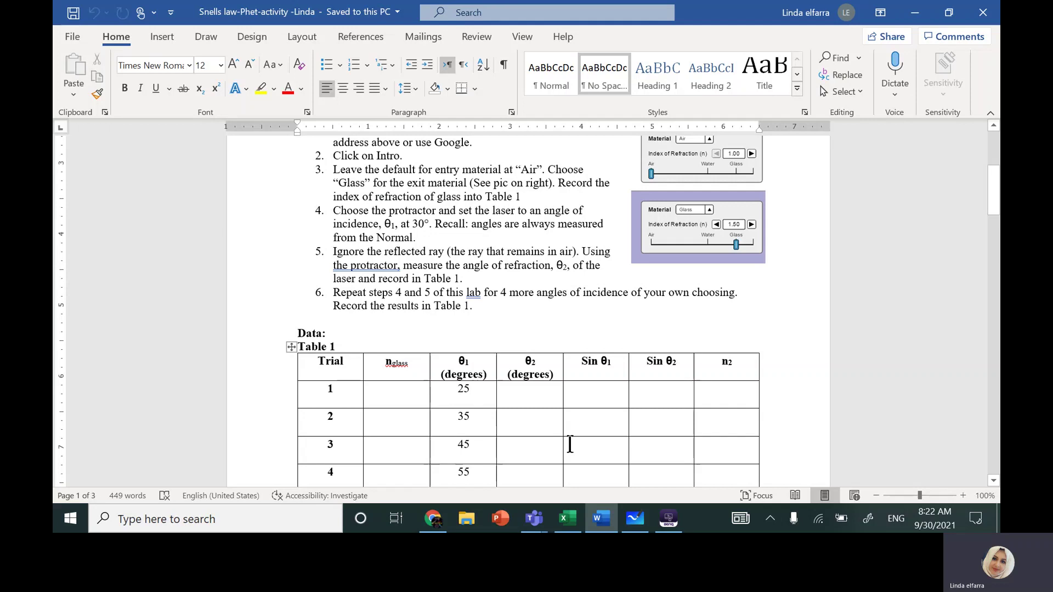
pyautogui.click(635, 518)
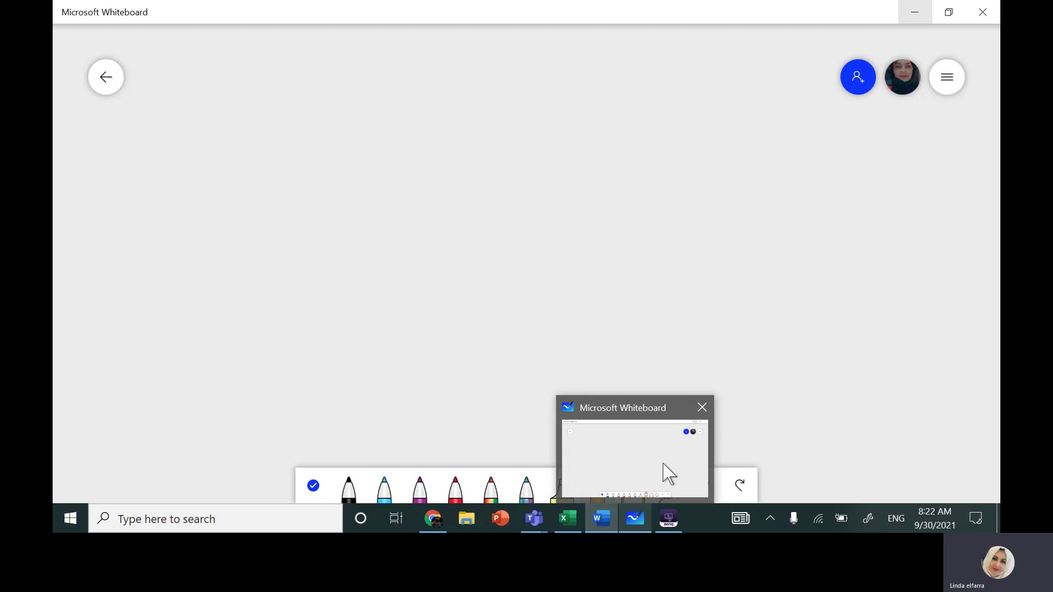
# - Switch to the Bending Light simulation, display the angles and turn on the laser
pyautogui.click(433, 518)
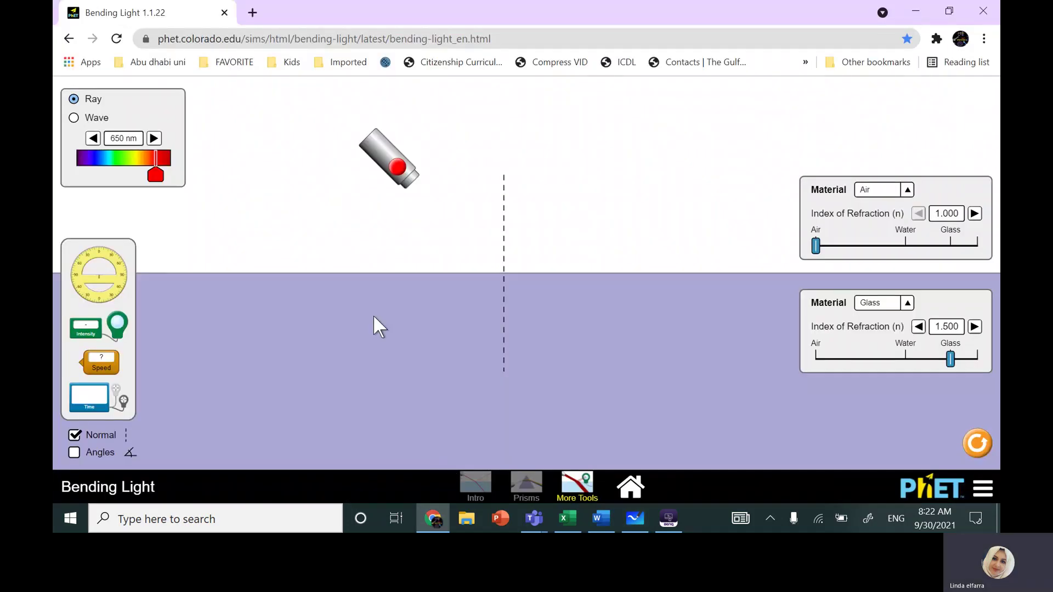
pyautogui.click(75, 454)
pyautogui.click(395, 174)
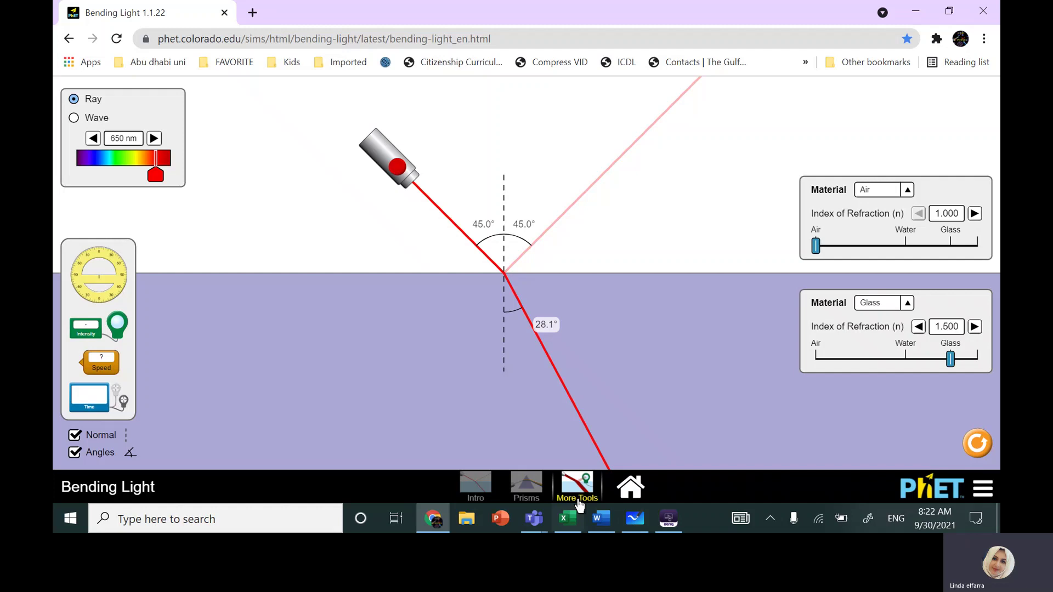
# - Rotate the laser to an incidence angle of about 30° and to 40°, reading the refraction angle at each
pyautogui.moveTo(397, 166); pyautogui.dragTo(417, 149)
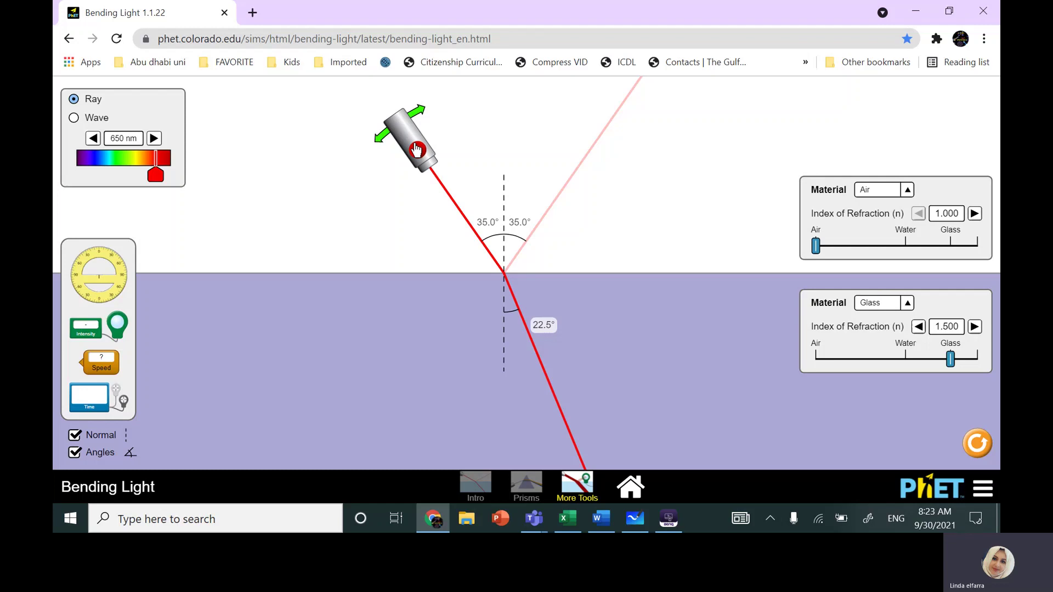
pyautogui.moveTo(417, 149); pyautogui.dragTo(453, 140)
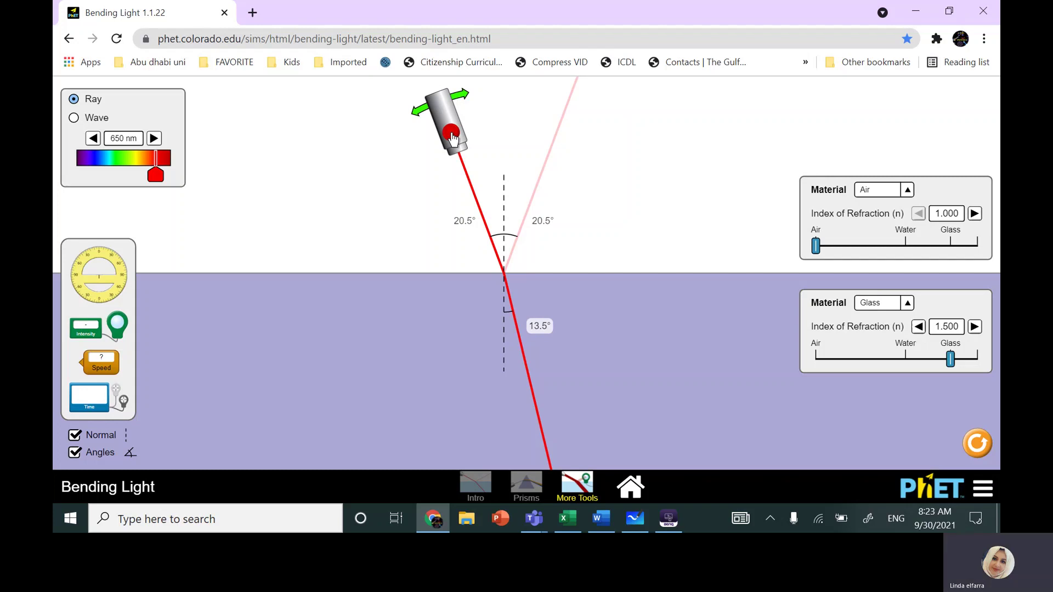
pyautogui.moveTo(451, 139); pyautogui.dragTo(432, 144)
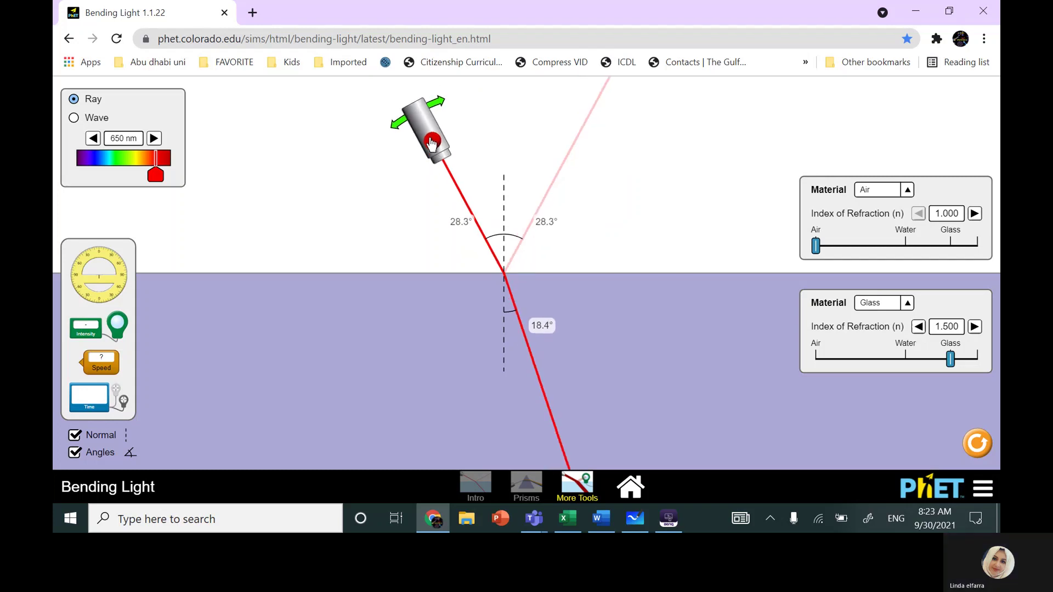
pyautogui.moveTo(432, 144); pyautogui.dragTo(428, 147)
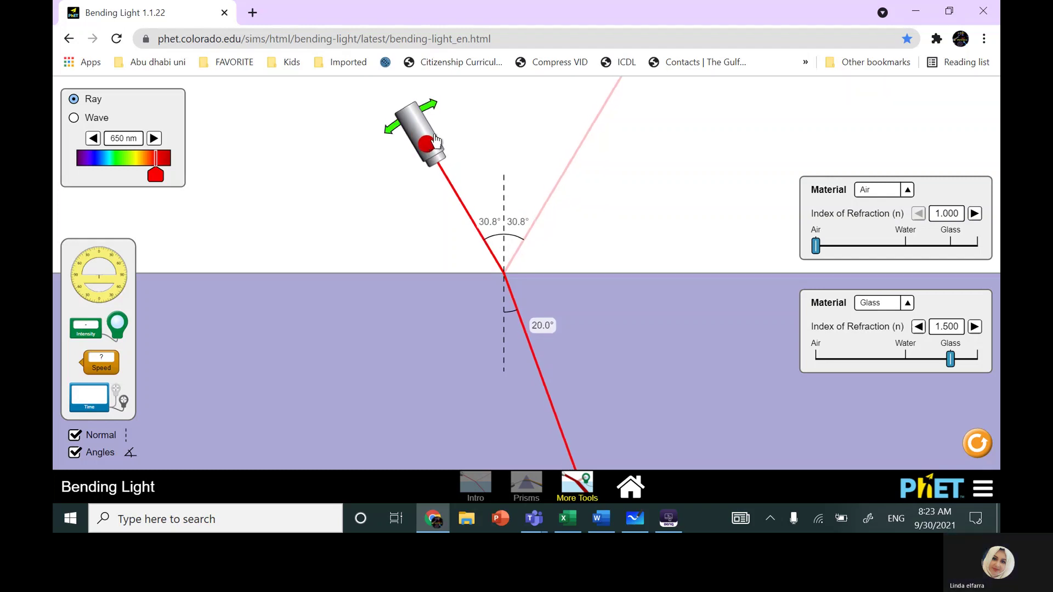
pyautogui.moveTo(421, 145); pyautogui.dragTo(427, 141)
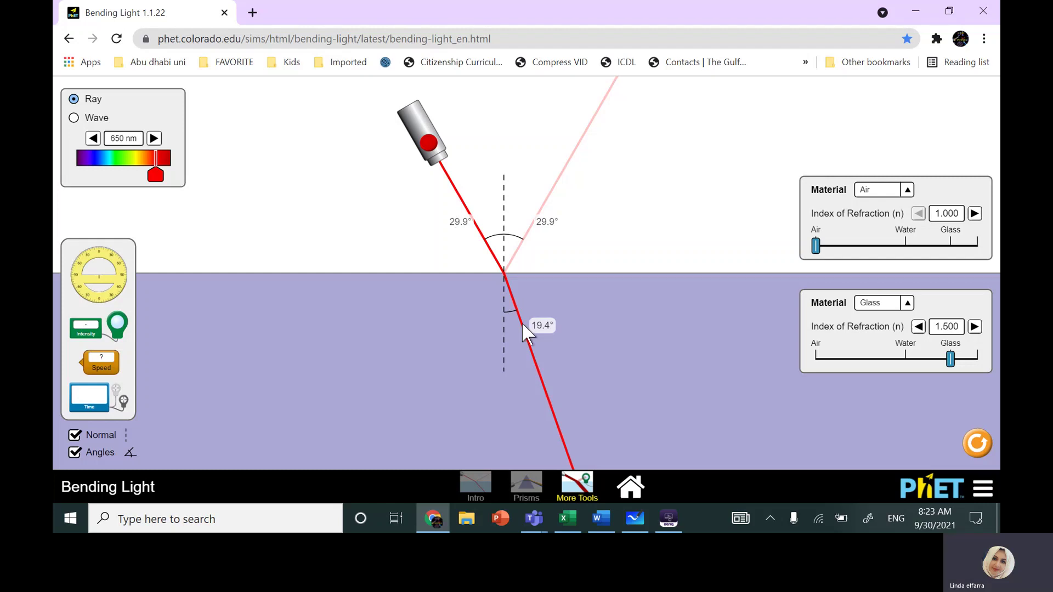
pyautogui.moveTo(422, 142); pyautogui.dragTo(400, 156)
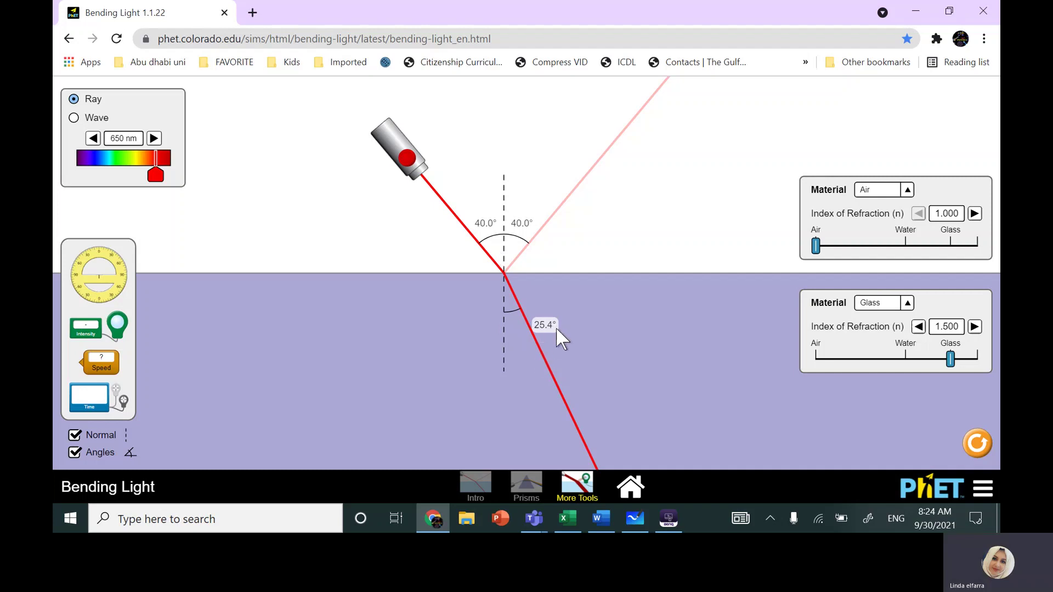
# - Switch to the Excel lab sheet and examine the glass angle table and the sinθ1 vs sinθ2 chart
pyautogui.click(575, 527)
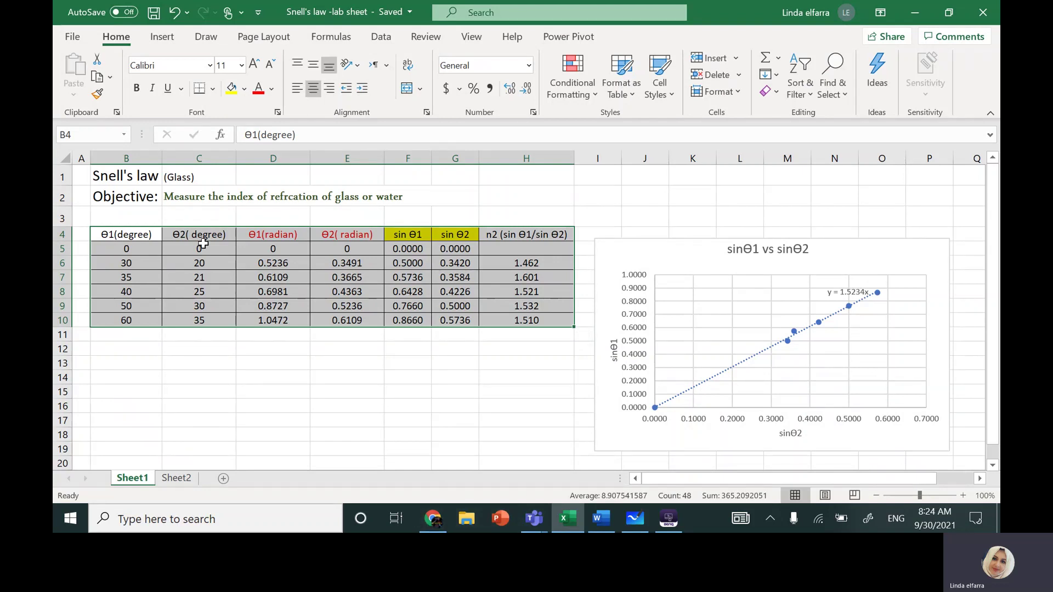
# - Return to the Bending Light simulation and measure the light's speed in air and in glass with the Speed tool
pyautogui.click(440, 526)
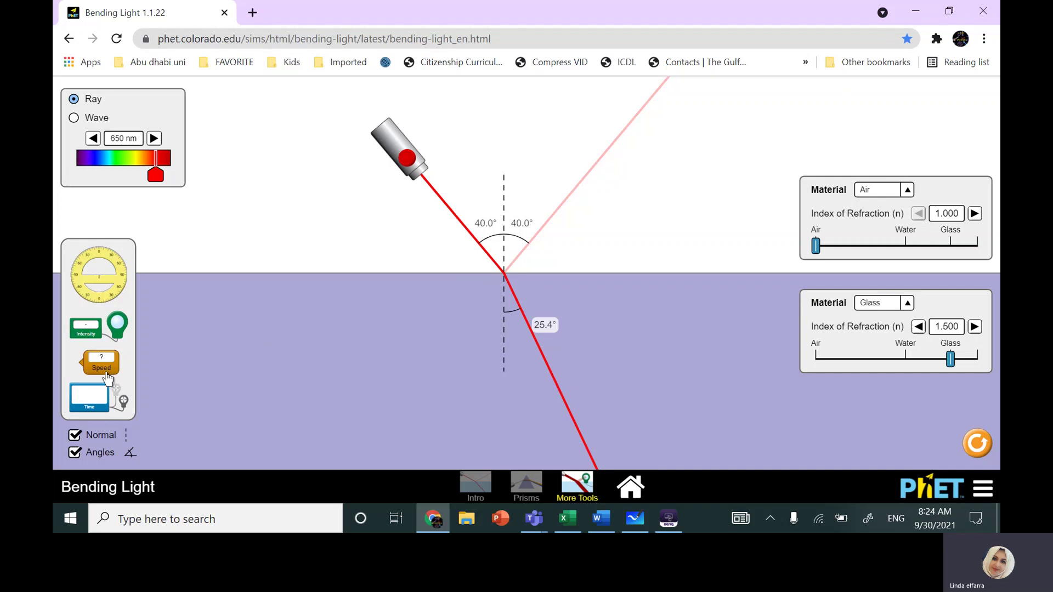
pyautogui.moveTo(107, 379); pyautogui.dragTo(439, 200)
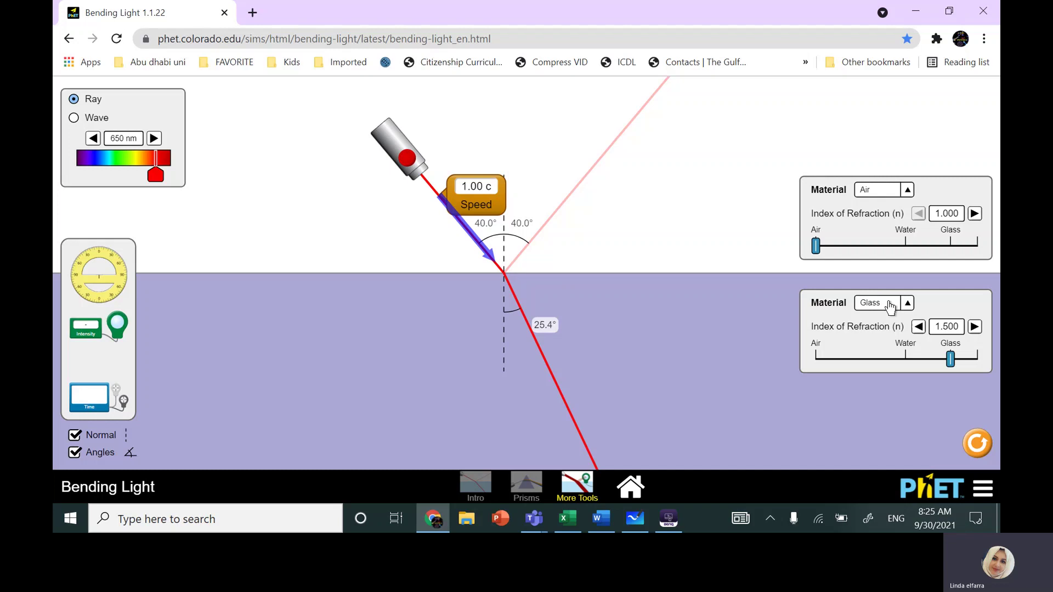
pyautogui.moveTo(491, 200); pyautogui.dragTo(570, 310)
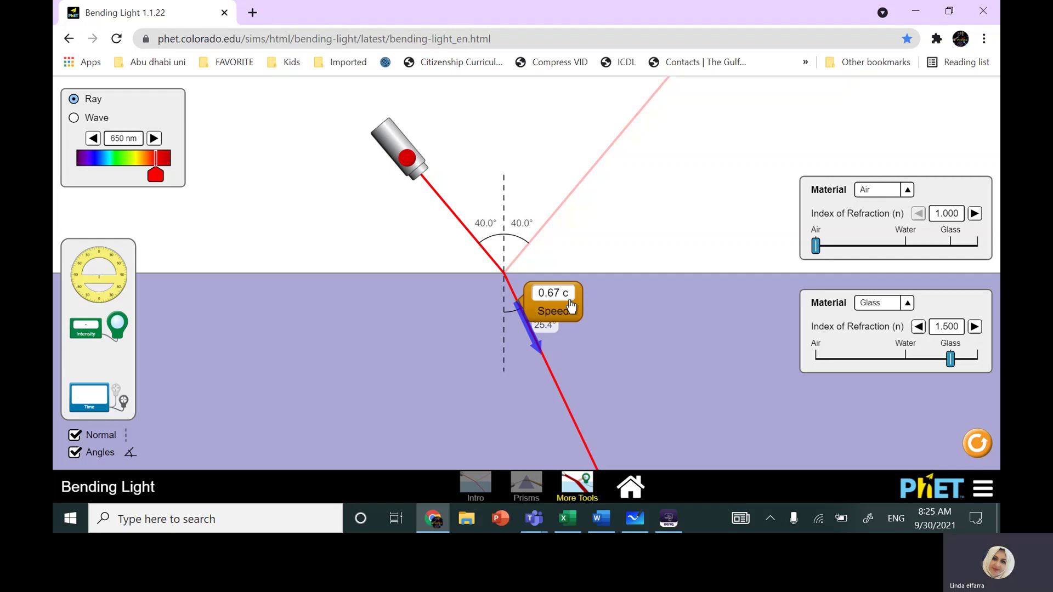
# - Switch to Microsoft Whiteboard and handwrite Snell's law in black as n2/n1 = sinθ1/sinθ2
pyautogui.click(634, 521)
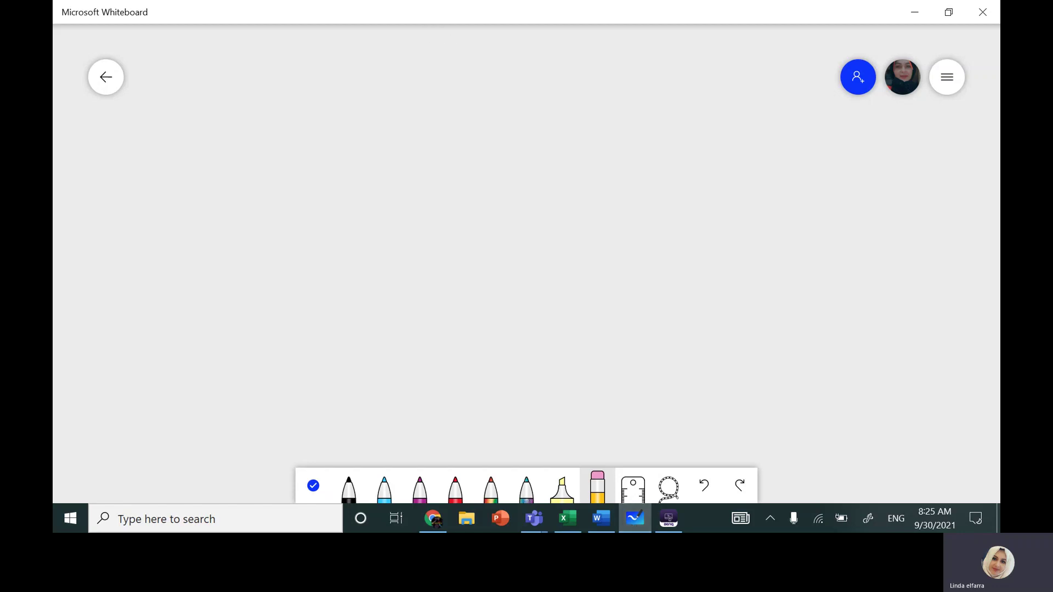
pyautogui.click(349, 487)
pyautogui.moveTo(452, 54)
pyautogui.mouseDown()
pyautogui.moveTo(453, 77)
pyautogui.moveTo(467, 77)
pyautogui.mouseUp()
pyautogui.moveTo(474, 68); pyautogui.dragTo(487, 78)
pyautogui.moveTo(440, 92)
pyautogui.mouseDown()
pyautogui.moveTo(491, 91)
pyautogui.moveTo(469, 109)
pyautogui.moveTo(477, 119)
pyautogui.moveTo(513, 89)
pyautogui.mouseUp()
pyautogui.moveTo(504, 84); pyautogui.dragTo(561, 82)
pyautogui.click(561, 73)
pyautogui.moveTo(565, 82); pyautogui.dragTo(575, 82)
pyautogui.moveTo(595, 68); pyautogui.dragTo(587, 72)
pyautogui.moveTo(601, 70)
pyautogui.mouseDown()
pyautogui.moveTo(600, 94)
pyautogui.moveTo(552, 120)
pyautogui.mouseUp()
pyautogui.moveTo(563, 113); pyautogui.dragTo(595, 115)
pyautogui.moveTo(600, 117); pyautogui.dragTo(604, 117)
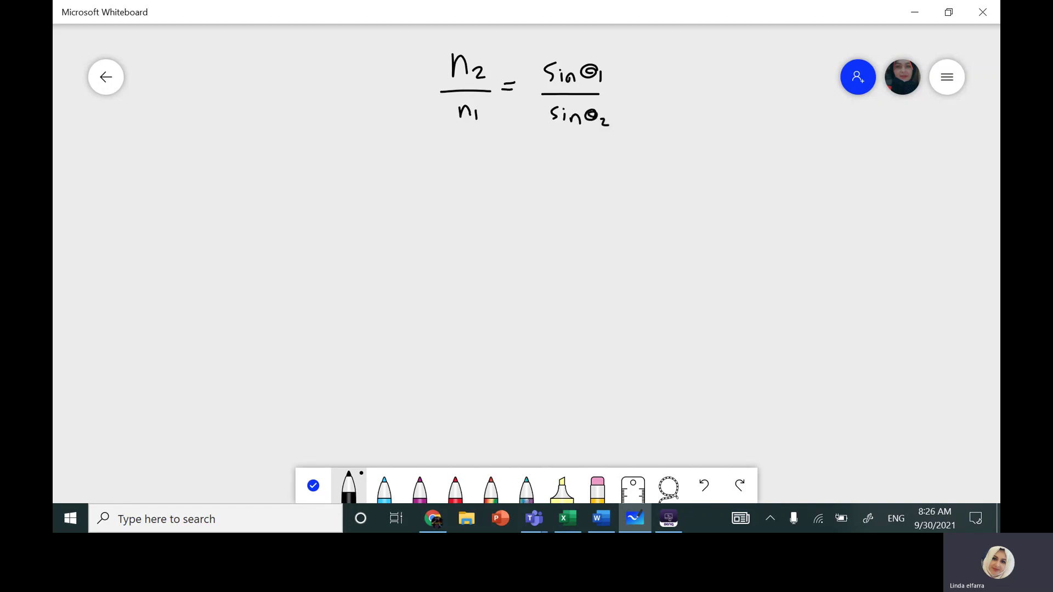
# - Draw a horizontal boundary line beside the formula and label the media "air" above it and "glass" below it
pyautogui.moveTo(667, 242)
pyautogui.mouseDown()
pyautogui.moveTo(855, 240)
pyautogui.moveTo(949, 252)
pyautogui.mouseUp()
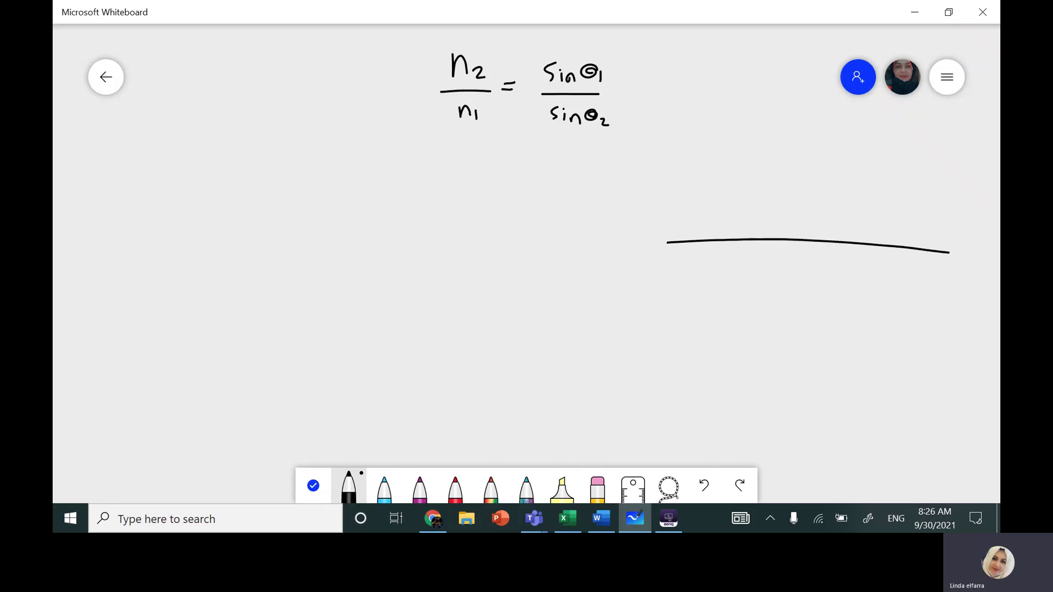
pyautogui.moveTo(707, 163); pyautogui.dragTo(716, 169)
pyautogui.moveTo(722, 164); pyautogui.dragTo(731, 159)
pyautogui.moveTo(704, 312)
pyautogui.mouseDown()
pyautogui.moveTo(699, 346)
pyautogui.moveTo(734, 322)
pyautogui.moveTo(739, 331)
pyautogui.mouseUp()
pyautogui.moveTo(750, 319); pyautogui.dragTo(754, 331)
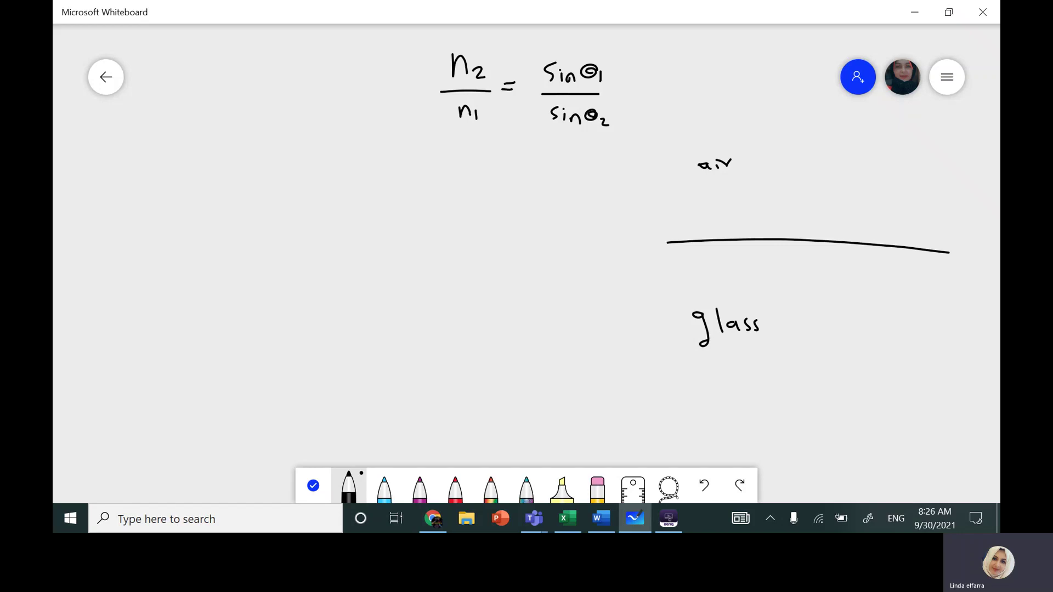
# - Draw a light-blue dashed vertical normal through the boundary line and label it "Norm"
pyautogui.click(385, 488)
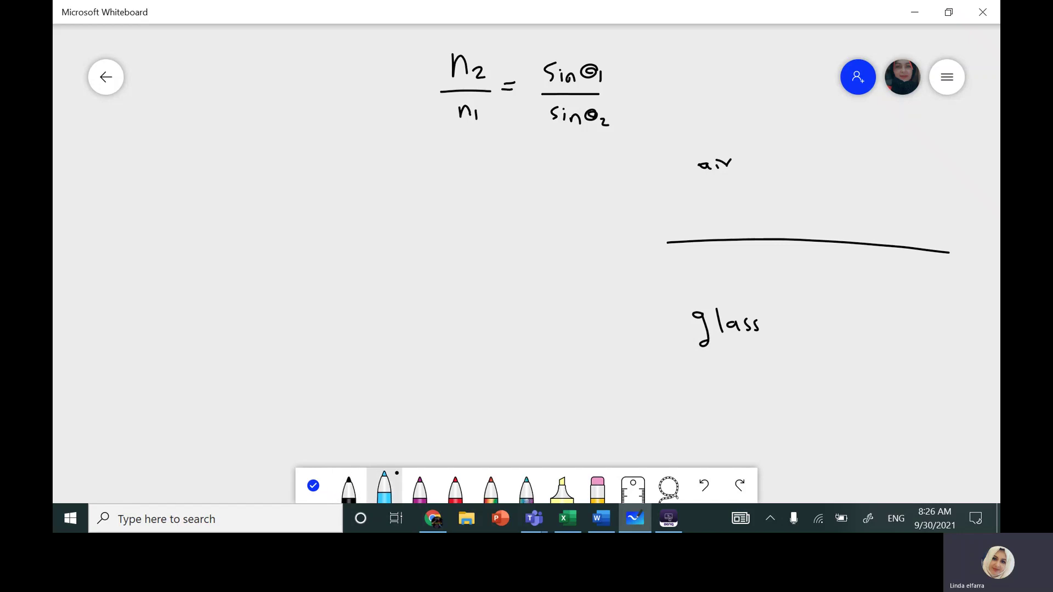
pyautogui.moveTo(819, 106); pyautogui.dragTo(821, 116)
pyautogui.moveTo(821, 127); pyautogui.dragTo(821, 161)
pyautogui.moveTo(820, 176); pyautogui.dragTo(820, 184)
pyautogui.moveTo(821, 201); pyautogui.dragTo(820, 240)
pyautogui.moveTo(816, 258); pyautogui.dragTo(816, 266)
pyautogui.moveTo(815, 294); pyautogui.dragTo(813, 313)
pyautogui.moveTo(810, 359); pyautogui.dragTo(809, 379)
pyautogui.moveTo(793, 82)
pyautogui.mouseDown()
pyautogui.moveTo(804, 67)
pyautogui.moveTo(827, 76)
pyautogui.mouseUp()
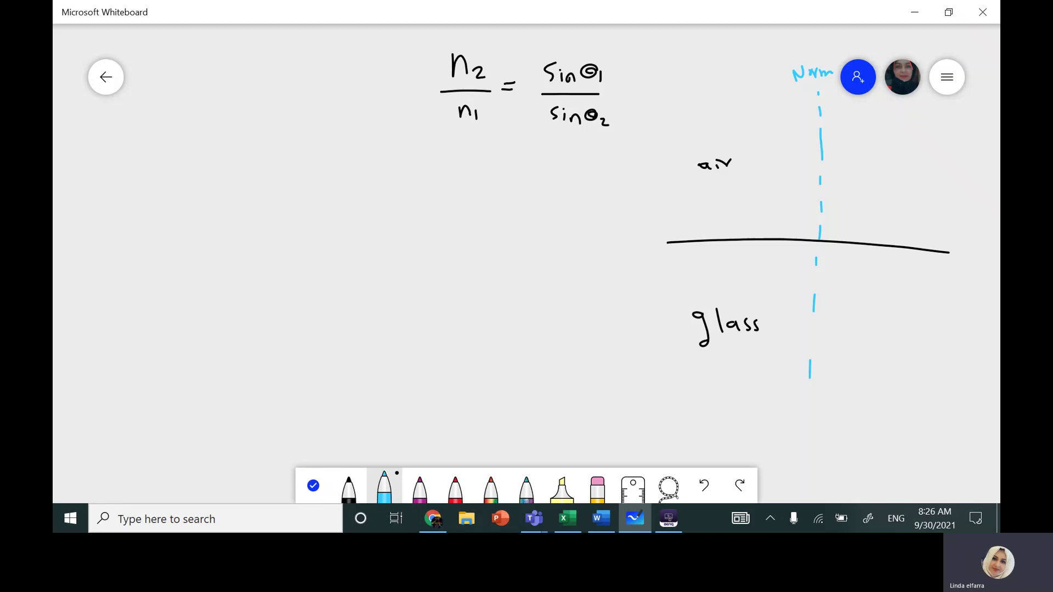
# - Draw a purple incident ray and a red reflected ray meeting at the normal, marking both angles as 30
pyautogui.click(419, 487)
pyautogui.moveTo(664, 114)
pyautogui.mouseDown()
pyautogui.moveTo(767, 183)
pyautogui.moveTo(818, 240)
pyautogui.moveTo(790, 213)
pyautogui.mouseUp()
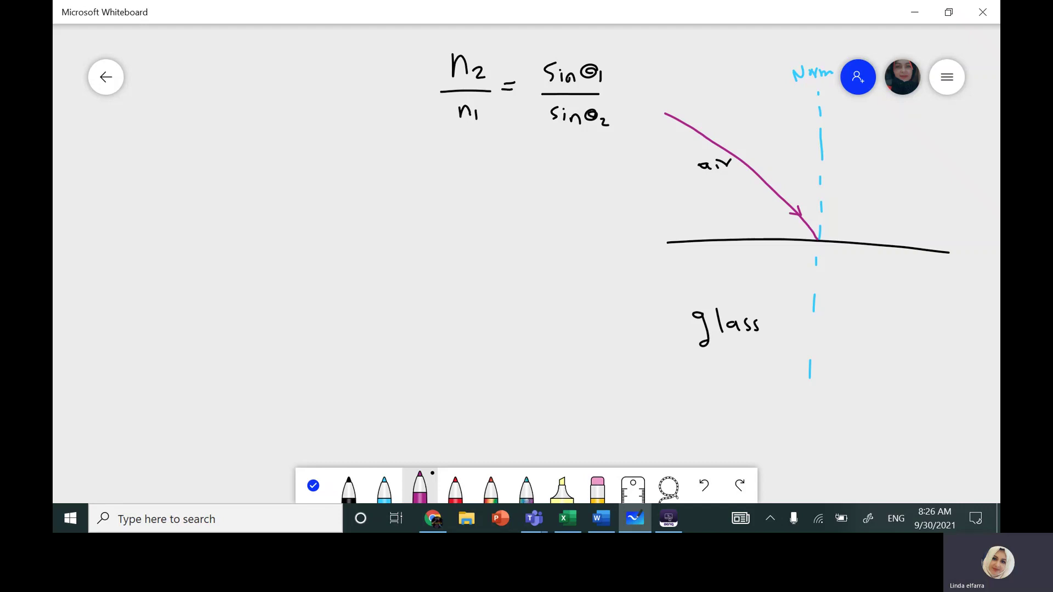
pyautogui.click(455, 487)
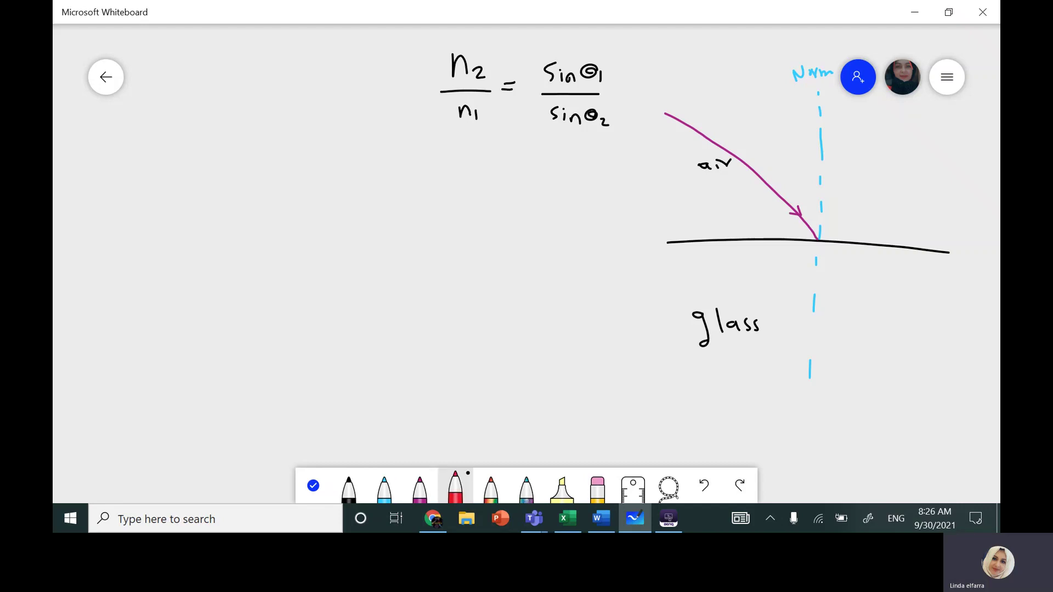
pyautogui.moveTo(819, 240); pyautogui.dragTo(943, 146)
pyautogui.moveTo(876, 192); pyautogui.dragTo(889, 197)
pyautogui.moveTo(817, 193)
pyautogui.mouseDown()
pyautogui.moveTo(802, 204)
pyautogui.moveTo(852, 206)
pyautogui.moveTo(847, 197)
pyautogui.moveTo(794, 188)
pyautogui.moveTo(804, 177)
pyautogui.moveTo(842, 175)
pyautogui.moveTo(837, 182)
pyautogui.mouseUp()
pyautogui.moveTo(853, 172); pyautogui.dragTo(853, 173)
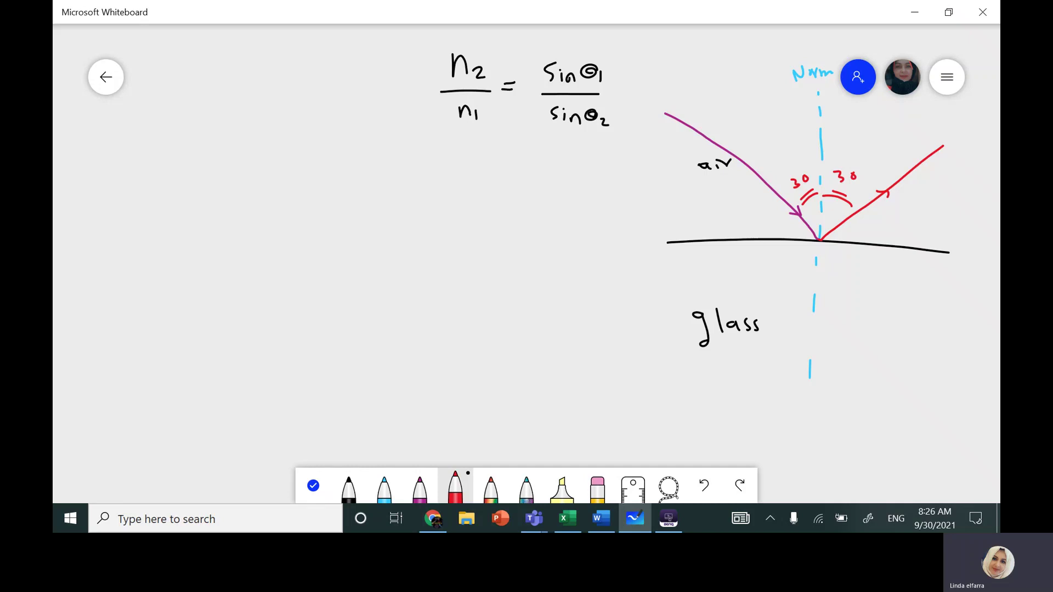
# - Recolor the purple pen to green and write "fast" above the air label and "slow" below the glass label
pyautogui.click(420, 488)
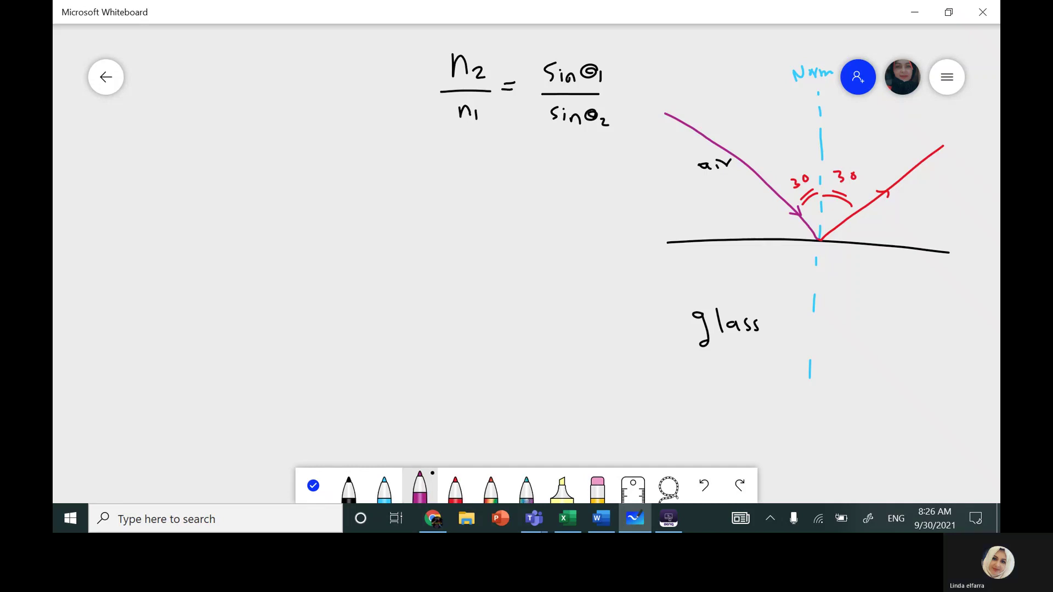
pyautogui.click(419, 488)
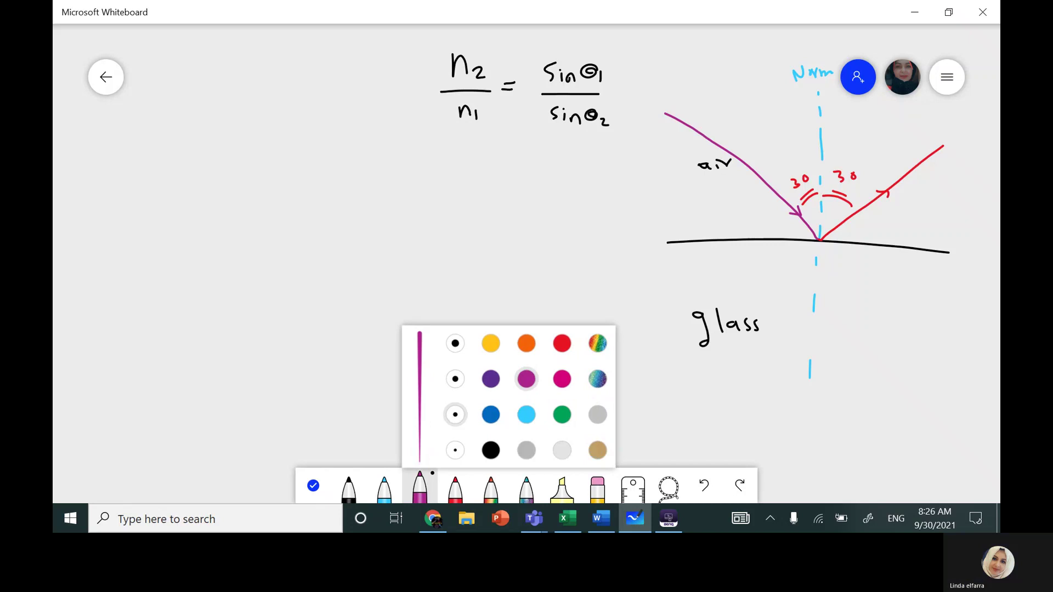
pyautogui.click(561, 415)
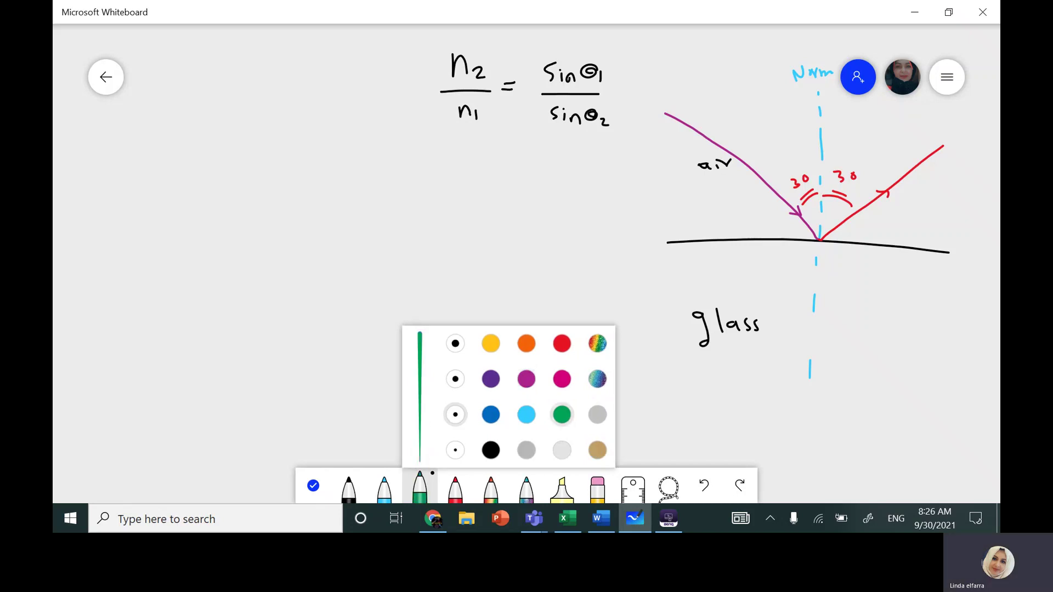
pyautogui.click(760, 457)
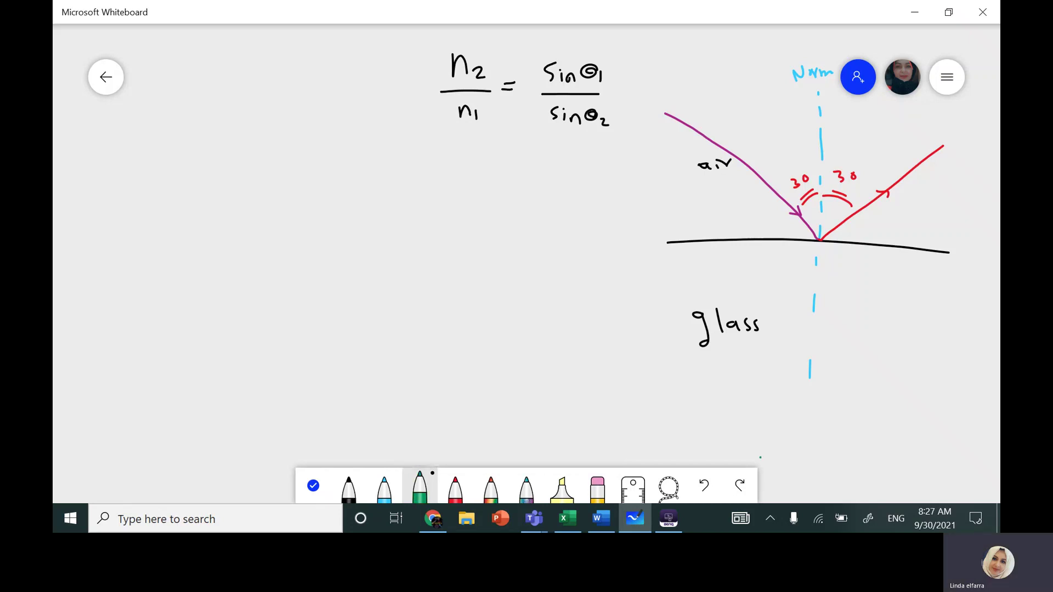
pyautogui.moveTo(724, 93)
pyautogui.mouseDown()
pyautogui.moveTo(734, 86)
pyautogui.moveTo(727, 118)
pyautogui.mouseUp()
pyautogui.moveTo(714, 109)
pyautogui.mouseDown()
pyautogui.moveTo(741, 104)
pyautogui.moveTo(763, 113)
pyautogui.mouseUp()
pyautogui.moveTo(760, 107); pyautogui.dragTo(773, 102)
pyautogui.moveTo(697, 367); pyautogui.dragTo(689, 382)
pyautogui.moveTo(706, 363)
pyautogui.mouseDown()
pyautogui.moveTo(704, 378)
pyautogui.moveTo(744, 375)
pyautogui.mouseUp()
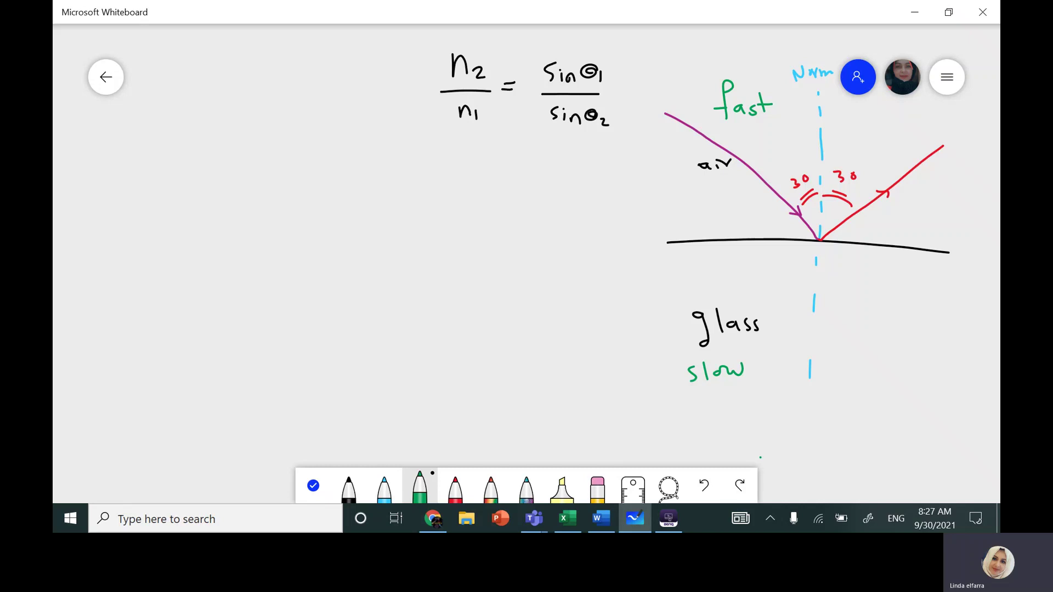
# - Write the speed of light in air, c = 3×10^8 m/s, in green above "fast"
pyautogui.moveTo(692, 55); pyautogui.dragTo(688, 69)
pyautogui.moveTo(696, 61); pyautogui.dragTo(702, 59)
pyautogui.moveTo(697, 64); pyautogui.dragTo(704, 62)
pyautogui.moveTo(712, 52); pyautogui.dragTo(734, 54)
pyautogui.moveTo(735, 46)
pyautogui.mouseDown()
pyautogui.moveTo(726, 54)
pyautogui.moveTo(750, 44)
pyautogui.mouseUp()
pyautogui.moveTo(756, 34); pyautogui.dragTo(755, 33)
pyautogui.moveTo(738, 70); pyautogui.dragTo(754, 67)
pyautogui.moveTo(766, 59); pyautogui.dragTo(760, 66)
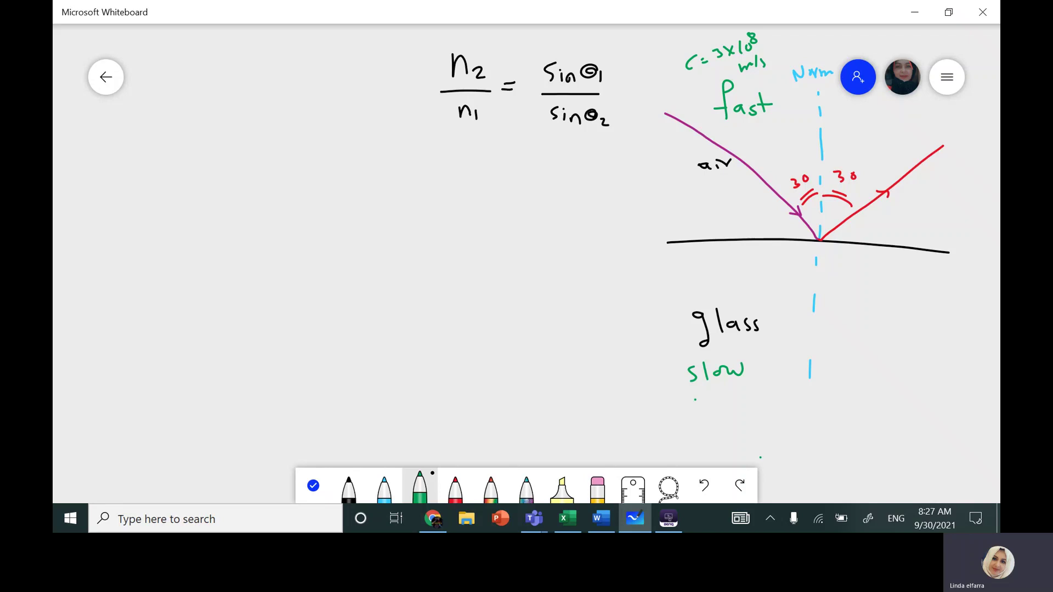
# - Work out the speed in glass in green below "slow" as 0.67c, 0.67(3×10^8) and 2×10^8
pyautogui.moveTo(695, 400); pyautogui.dragTo(694, 400)
pyautogui.click(704, 407)
pyautogui.moveTo(720, 393)
pyautogui.mouseDown()
pyautogui.moveTo(711, 402)
pyautogui.moveTo(735, 396)
pyautogui.moveTo(729, 410)
pyautogui.mouseUp()
pyautogui.moveTo(755, 399)
pyautogui.mouseDown()
pyautogui.moveTo(746, 404)
pyautogui.moveTo(754, 410)
pyautogui.moveTo(692, 426)
pyautogui.moveTo(734, 435)
pyautogui.mouseUp()
pyautogui.moveTo(751, 415); pyautogui.dragTo(747, 437)
pyautogui.moveTo(755, 426)
pyautogui.mouseDown()
pyautogui.moveTo(757, 436)
pyautogui.moveTo(770, 431)
pyautogui.mouseUp()
pyautogui.moveTo(770, 420)
pyautogui.mouseDown()
pyautogui.moveTo(763, 431)
pyautogui.moveTo(793, 422)
pyautogui.mouseUp()
pyautogui.moveTo(724, 441); pyautogui.dragTo(719, 447)
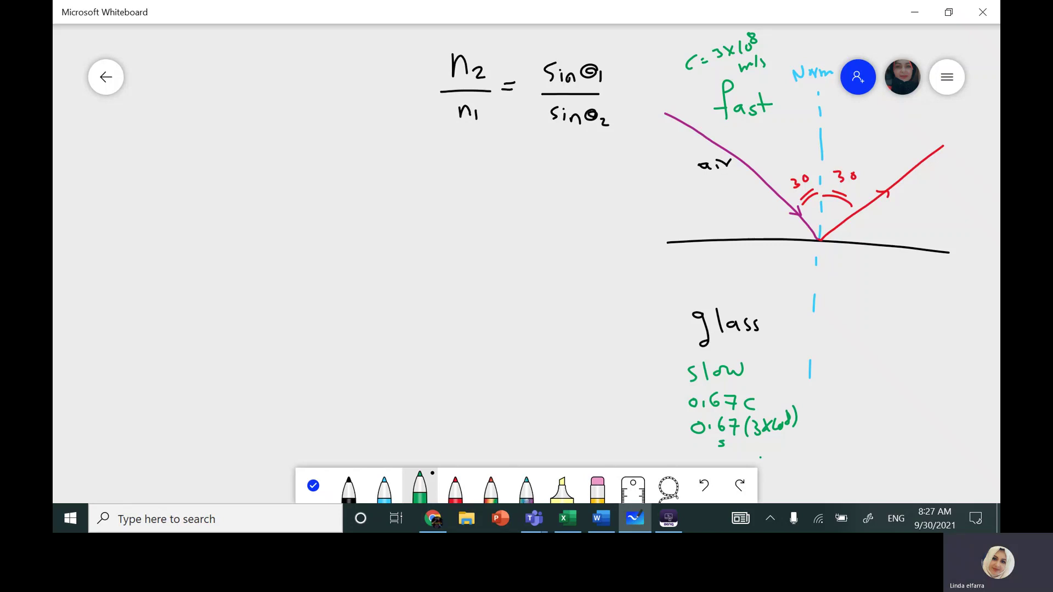
pyautogui.moveTo(747, 445)
pyautogui.mouseDown()
pyautogui.moveTo(784, 457)
pyautogui.moveTo(794, 445)
pyautogui.mouseUp()
pyautogui.moveTo(799, 434)
pyautogui.mouseDown()
pyautogui.moveTo(796, 442)
pyautogui.moveTo(798, 429)
pyautogui.mouseUp()
# - Draw a red refracted ray bending toward the normal in the glass and mark the incidence angle as θ1
pyautogui.click(456, 487)
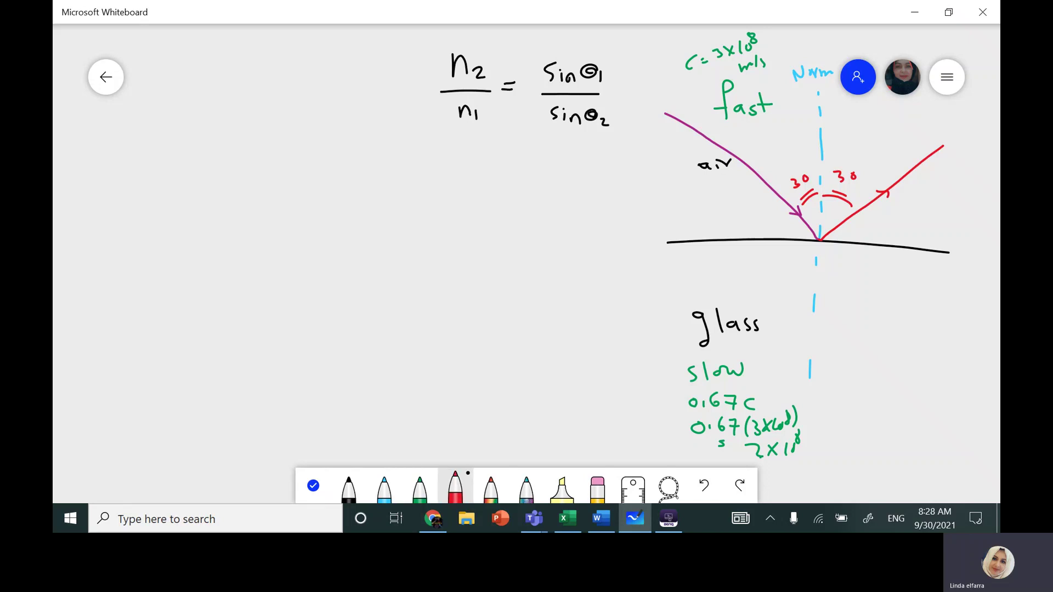
pyautogui.moveTo(819, 240); pyautogui.dragTo(849, 338)
pyautogui.moveTo(830, 287); pyautogui.dragTo(838, 287)
pyautogui.moveTo(819, 159); pyautogui.dragTo(775, 184)
pyautogui.moveTo(791, 142)
pyautogui.mouseDown()
pyautogui.moveTo(783, 153)
pyautogui.moveTo(799, 151)
pyautogui.mouseUp()
# - Mark the air in red as medium 1 with n1 = 1, and write n2 = ? for the glass
pyautogui.moveTo(663, 185); pyautogui.dragTo(659, 208)
pyautogui.moveTo(662, 232); pyautogui.dragTo(695, 224)
pyautogui.moveTo(706, 210); pyautogui.dragTo(708, 225)
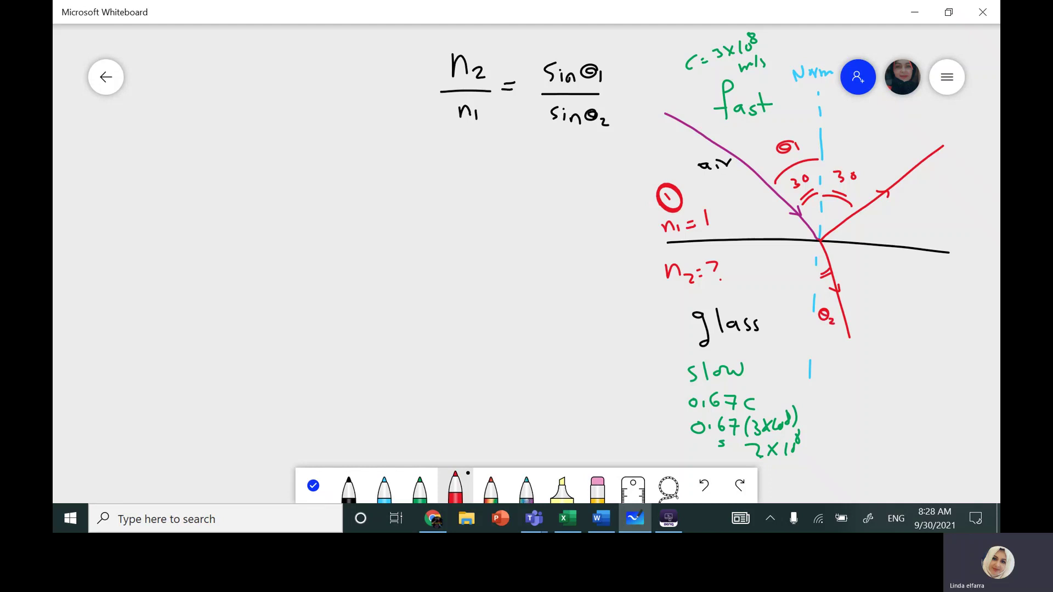
# - Cross out n1 in Snell's law, replace it with 1 in red and write n2 = sinθ1 / sinθ2 below
pyautogui.moveTo(483, 100); pyautogui.dragTo(442, 126)
pyautogui.moveTo(437, 174)
pyautogui.mouseDown()
pyautogui.moveTo(438, 191)
pyautogui.moveTo(450, 191)
pyautogui.mouseUp()
pyautogui.moveTo(454, 181); pyautogui.dragTo(464, 192)
pyautogui.moveTo(472, 187); pyautogui.dragTo(530, 184)
pyautogui.moveTo(539, 185); pyautogui.dragTo(563, 179)
pyautogui.moveTo(571, 183); pyautogui.dragTo(572, 189)
pyautogui.moveTo(508, 200); pyautogui.dragTo(572, 203)
pyautogui.moveTo(538, 218)
pyautogui.mouseDown()
pyautogui.moveTo(528, 227)
pyautogui.moveTo(583, 230)
pyautogui.mouseUp()
pyautogui.moveTo(589, 235); pyautogui.dragTo(596, 240)
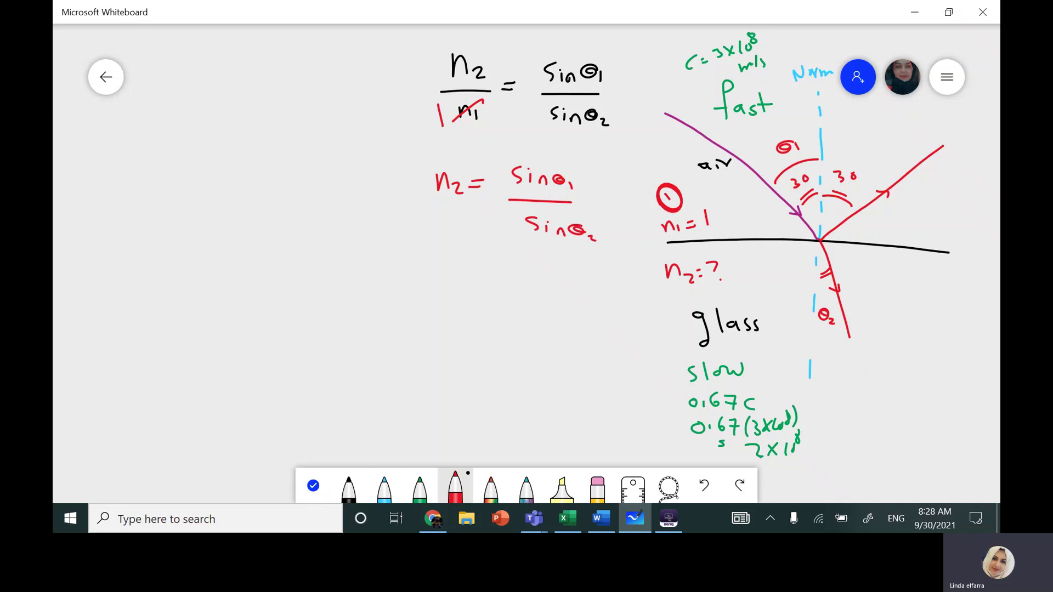
# - Draw a red table outline below the n2 formula with columns headed θ1, θ2, sinθ1 and sinθ2
pyautogui.moveTo(506, 276)
pyautogui.mouseDown()
pyautogui.moveTo(493, 281)
pyautogui.moveTo(506, 278)
pyautogui.mouseUp()
pyautogui.moveTo(494, 281); pyautogui.dragTo(508, 281)
pyautogui.moveTo(511, 280); pyautogui.dragTo(514, 290)
pyautogui.moveTo(525, 253); pyautogui.dragTo(529, 336)
pyautogui.moveTo(542, 272); pyautogui.dragTo(535, 277)
pyautogui.moveTo(533, 278)
pyautogui.mouseDown()
pyautogui.moveTo(559, 285)
pyautogui.moveTo(566, 268)
pyautogui.moveTo(568, 336)
pyautogui.mouseUp()
pyautogui.moveTo(580, 266)
pyautogui.mouseDown()
pyautogui.moveTo(577, 277)
pyautogui.moveTo(603, 277)
pyautogui.mouseUp()
pyautogui.moveTo(602, 274)
pyautogui.mouseDown()
pyautogui.moveTo(613, 280)
pyautogui.moveTo(616, 330)
pyautogui.mouseUp()
pyautogui.moveTo(628, 265); pyautogui.dragTo(623, 274)
pyautogui.moveTo(631, 268); pyautogui.dragTo(646, 269)
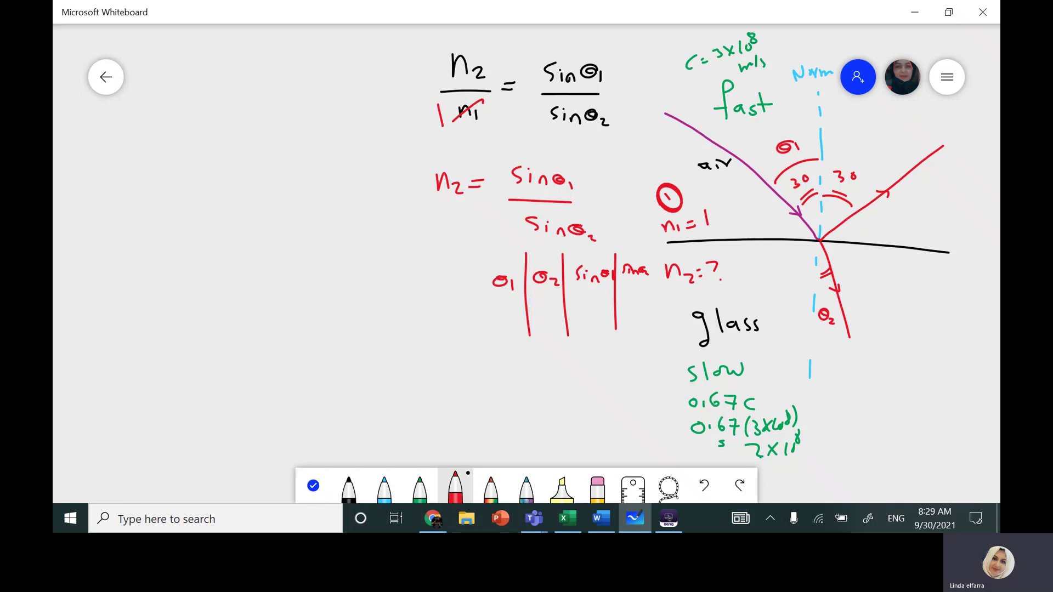
# - Draw black graph axes with sinθ1 vertical and sinθ2 horizontal, plus a straight line rising from the origin
pyautogui.click(348, 487)
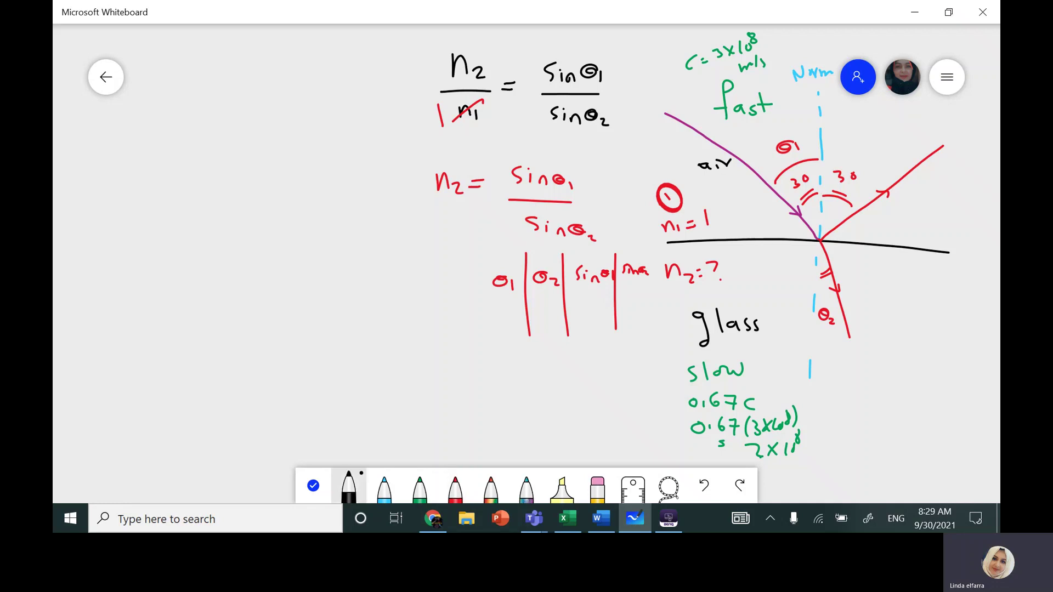
pyautogui.moveTo(249, 179); pyautogui.dragTo(255, 422)
pyautogui.moveTo(200, 355); pyautogui.dragTo(475, 369)
pyautogui.moveTo(467, 358); pyautogui.dragTo(466, 374)
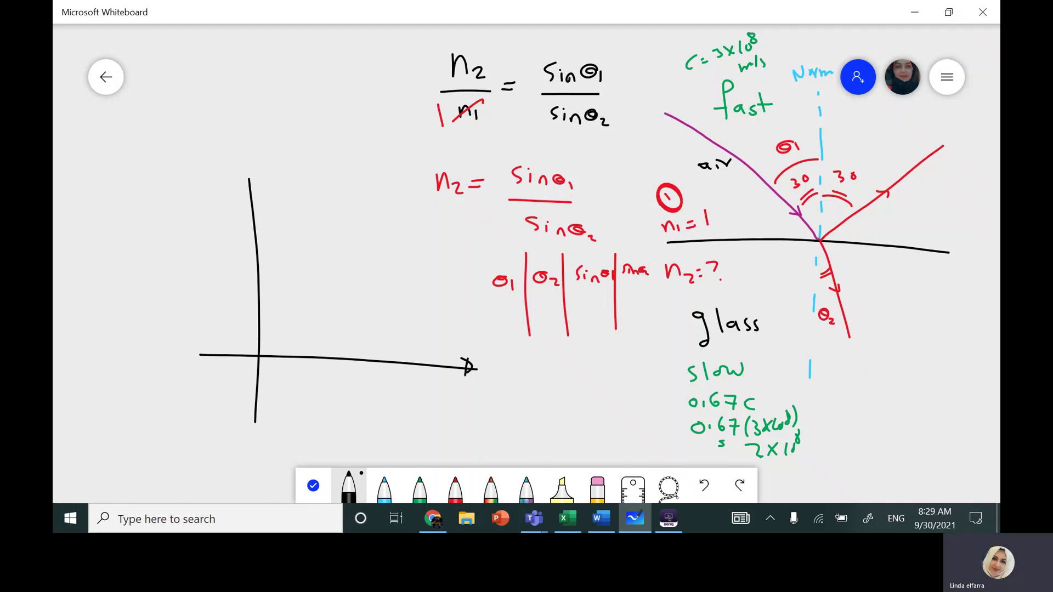
pyautogui.moveTo(248, 190)
pyautogui.mouseDown()
pyautogui.moveTo(250, 174)
pyautogui.moveTo(261, 188)
pyautogui.moveTo(204, 185)
pyautogui.moveTo(237, 186)
pyautogui.moveTo(242, 168)
pyautogui.mouseUp()
pyautogui.moveTo(237, 171); pyautogui.dragTo(248, 170)
pyautogui.moveTo(433, 371)
pyautogui.mouseDown()
pyautogui.moveTo(427, 385)
pyautogui.moveTo(460, 385)
pyautogui.moveTo(478, 405)
pyautogui.mouseUp()
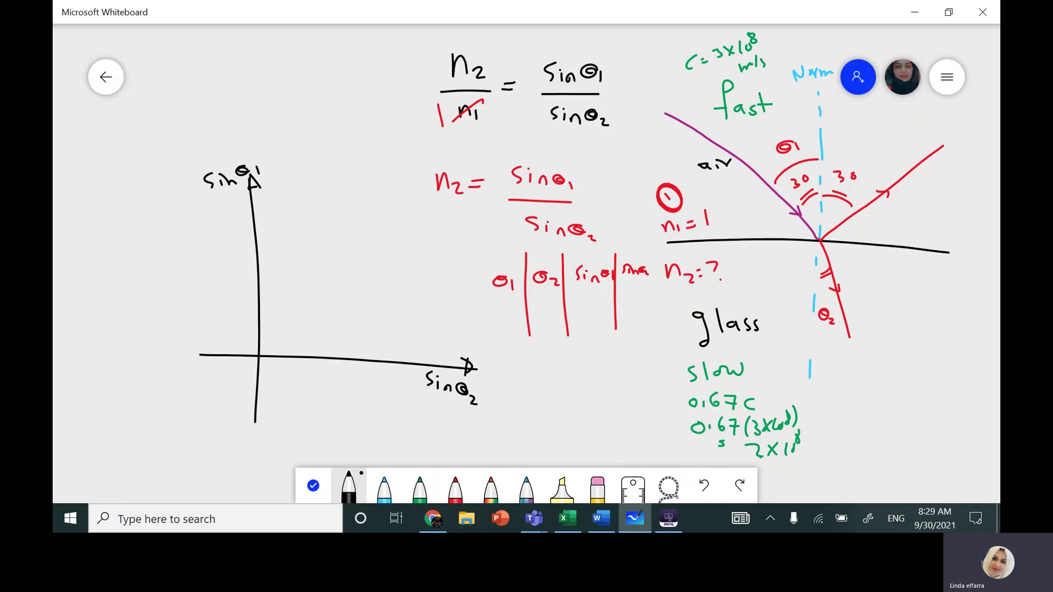
pyautogui.moveTo(259, 354); pyautogui.dragTo(415, 225)
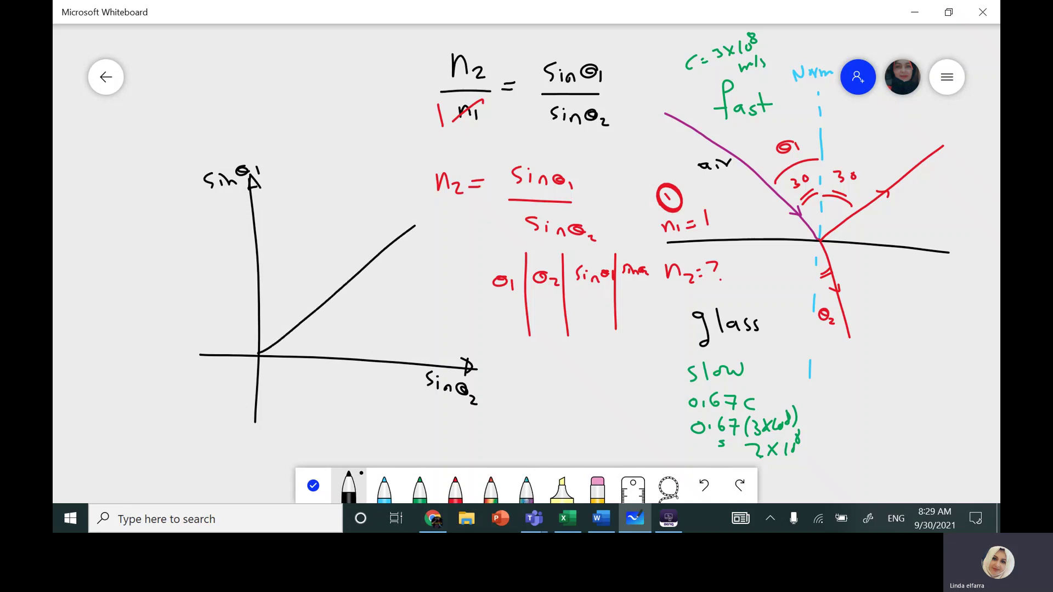
# - Mark the graph line's rise and run in red, label it slope = n2 and circle n2
pyautogui.click(455, 487)
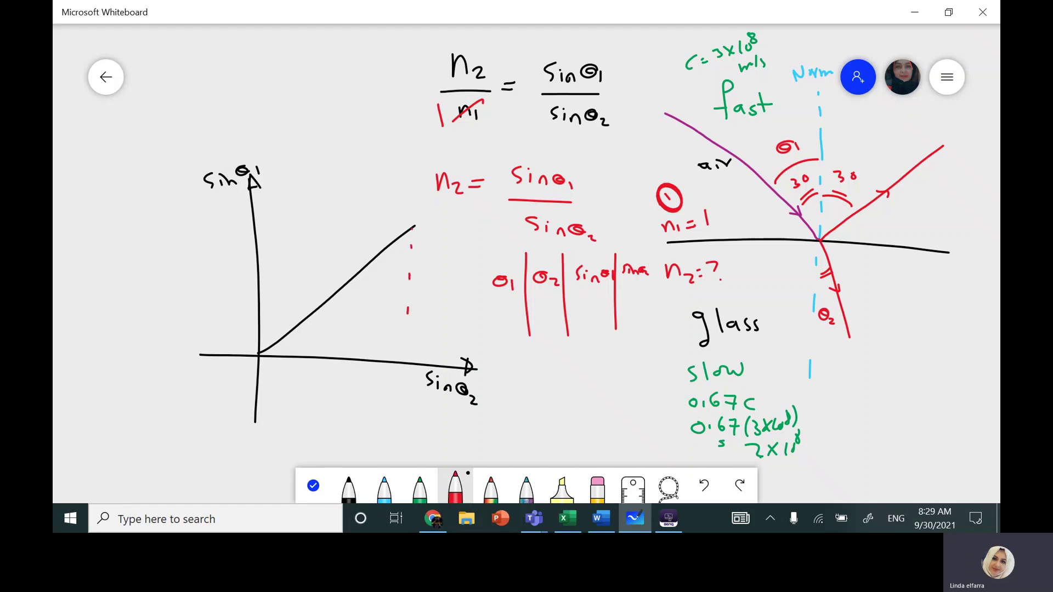
pyautogui.moveTo(415, 300); pyautogui.dragTo(444, 312)
pyautogui.moveTo(316, 379); pyautogui.dragTo(350, 382)
pyautogui.moveTo(304, 274)
pyautogui.mouseDown()
pyautogui.moveTo(300, 284)
pyautogui.moveTo(350, 240)
pyautogui.mouseUp()
pyautogui.moveTo(347, 244); pyautogui.dragTo(368, 239)
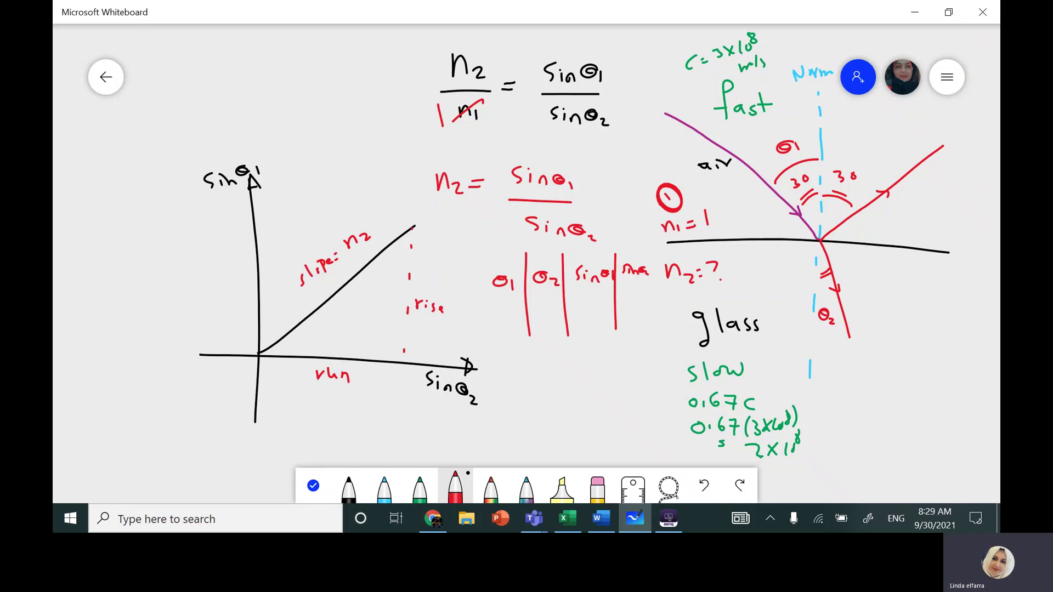
pyautogui.moveTo(382, 216)
pyautogui.mouseDown()
pyautogui.moveTo(340, 239)
pyautogui.moveTo(387, 230)
pyautogui.moveTo(366, 209)
pyautogui.mouseUp()
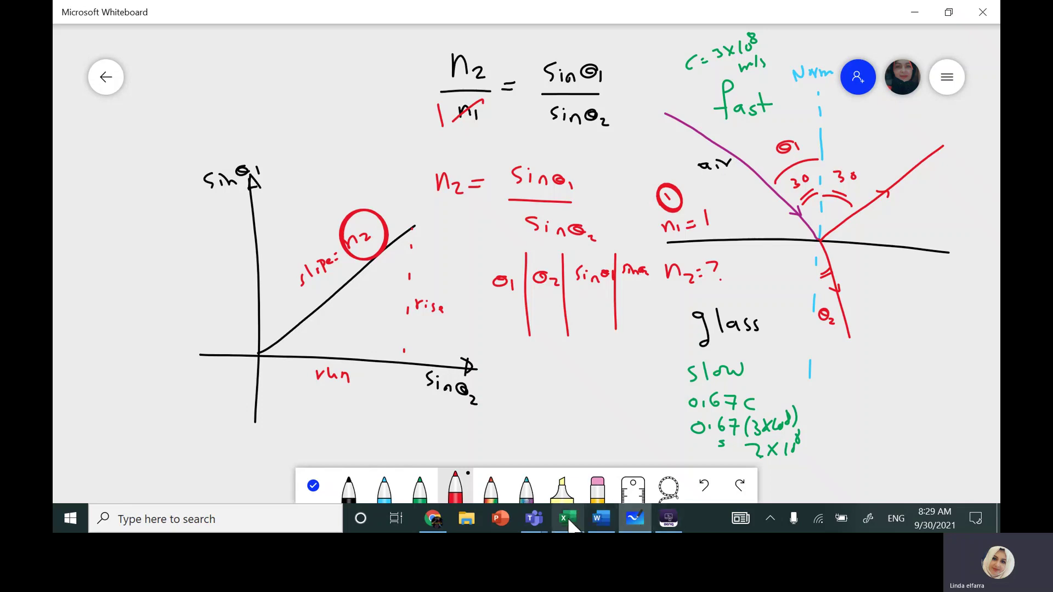
# - Switch to the Bending Light simulation in Chrome, set the laser's incidence angle to 50° and return the speed meter to the toolbox
pyautogui.moveTo(571, 526)
pyautogui.click(567, 480)
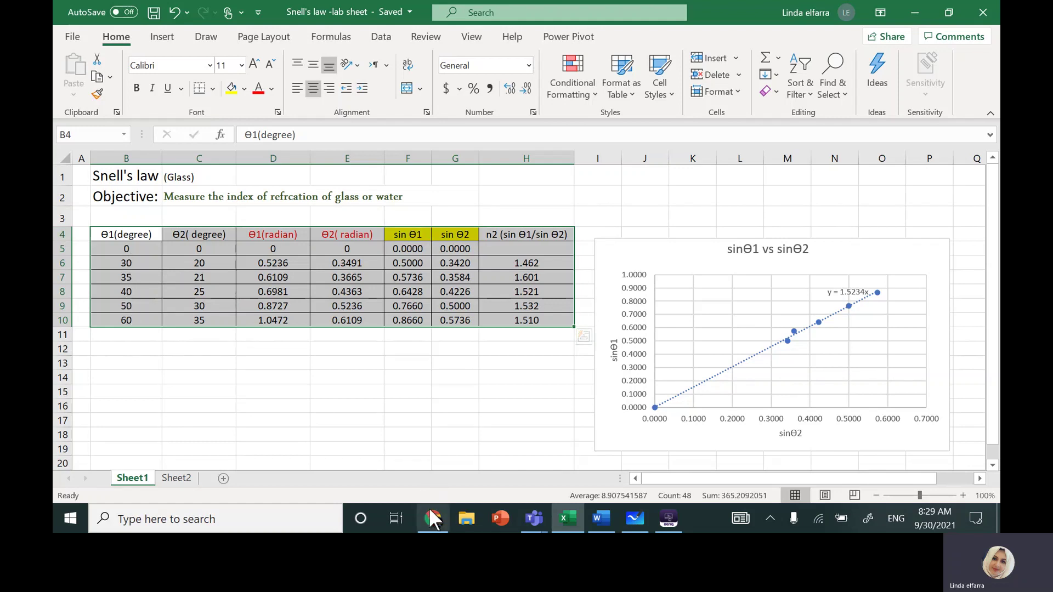
pyautogui.click(433, 521)
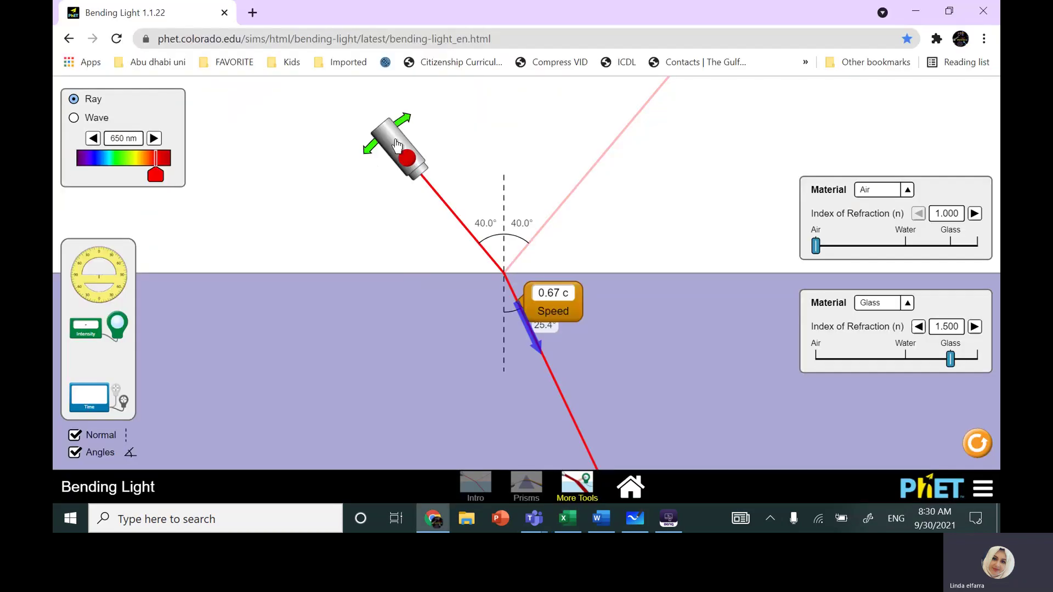
pyautogui.moveTo(397, 146); pyautogui.dragTo(378, 172)
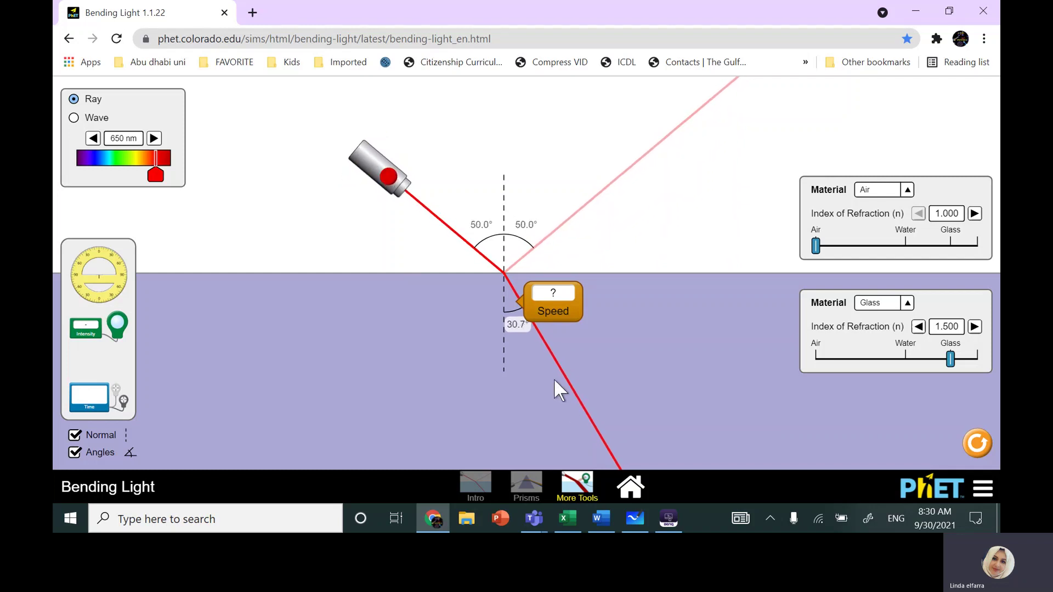
pyautogui.moveTo(540, 307); pyautogui.dragTo(99, 415)
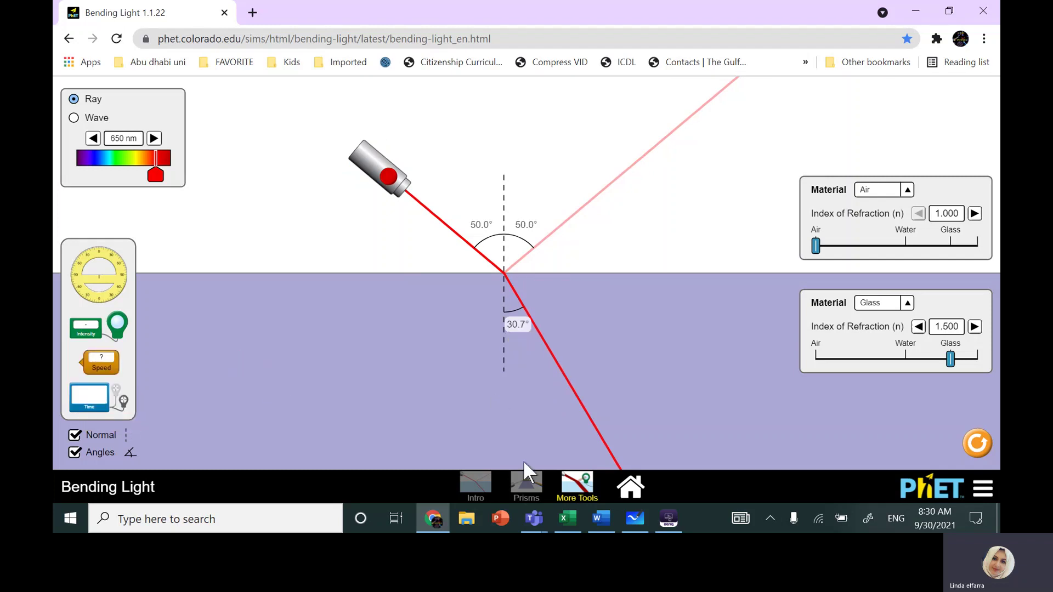
# - On Sheet2 of the Excel lab sheet, enter =B3*PI()/180 in D3 and fill it down to D8
pyautogui.click(568, 518)
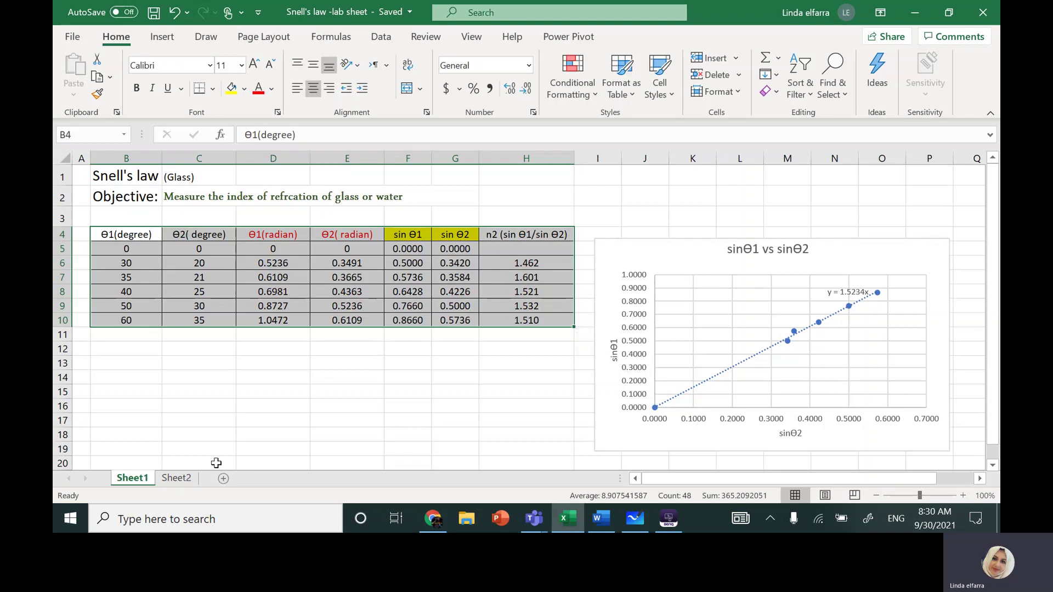
pyautogui.click(178, 482)
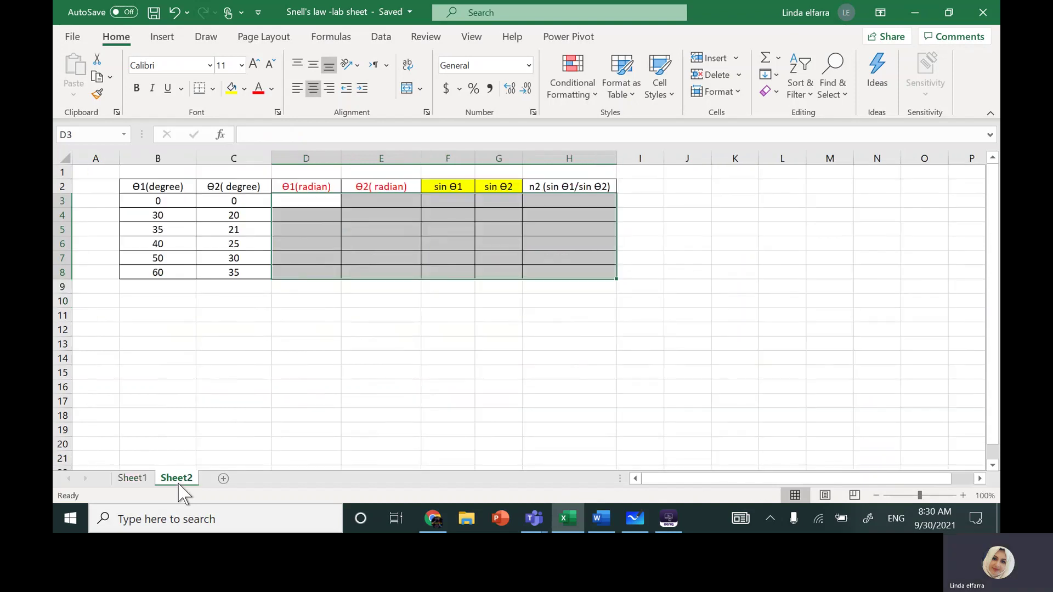
pyautogui.click(308, 200)
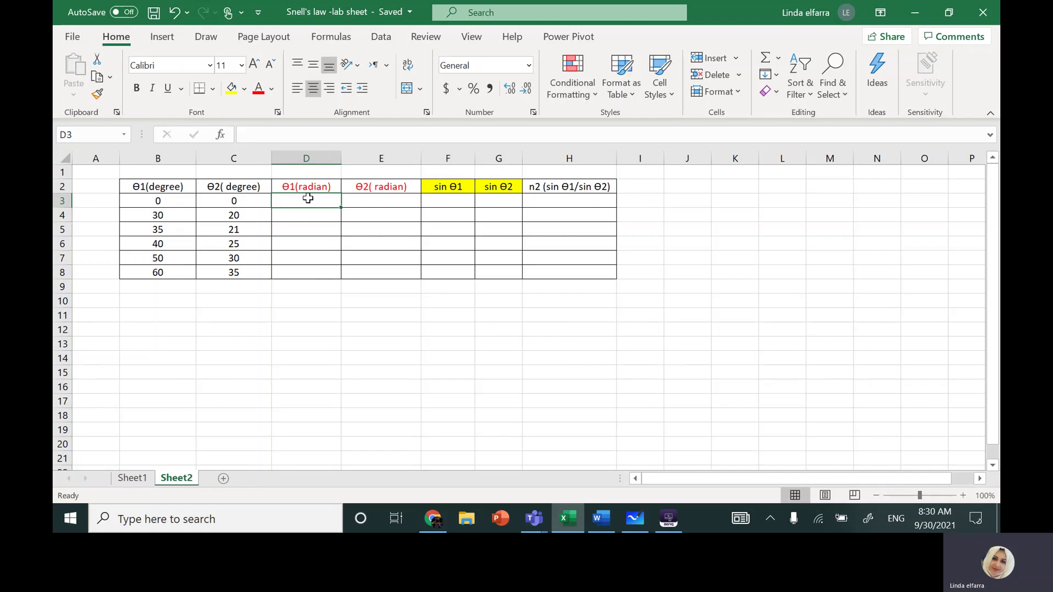
pyautogui.write('=')
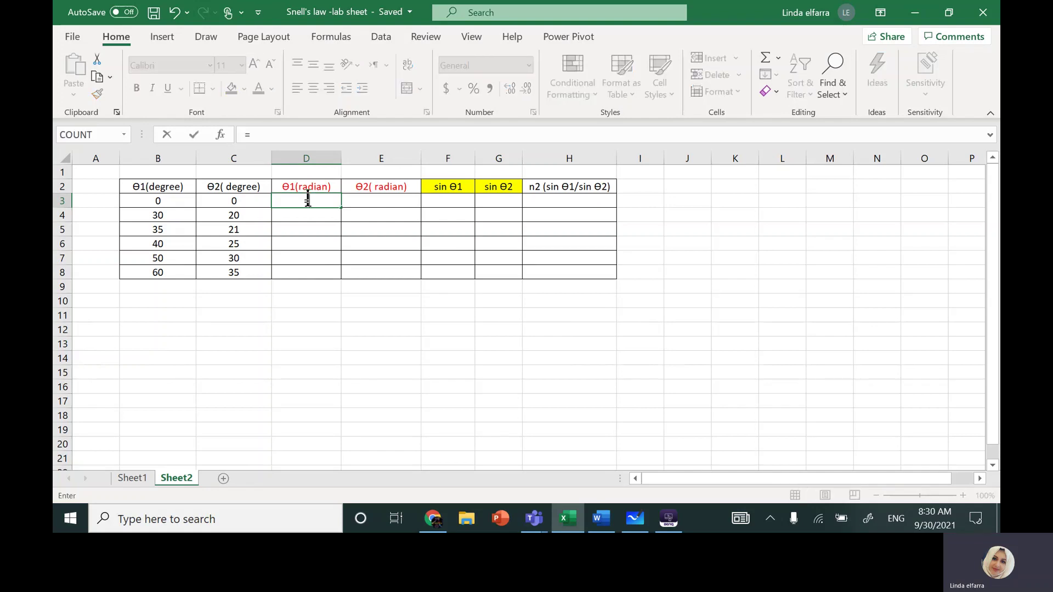
pyautogui.click(154, 204)
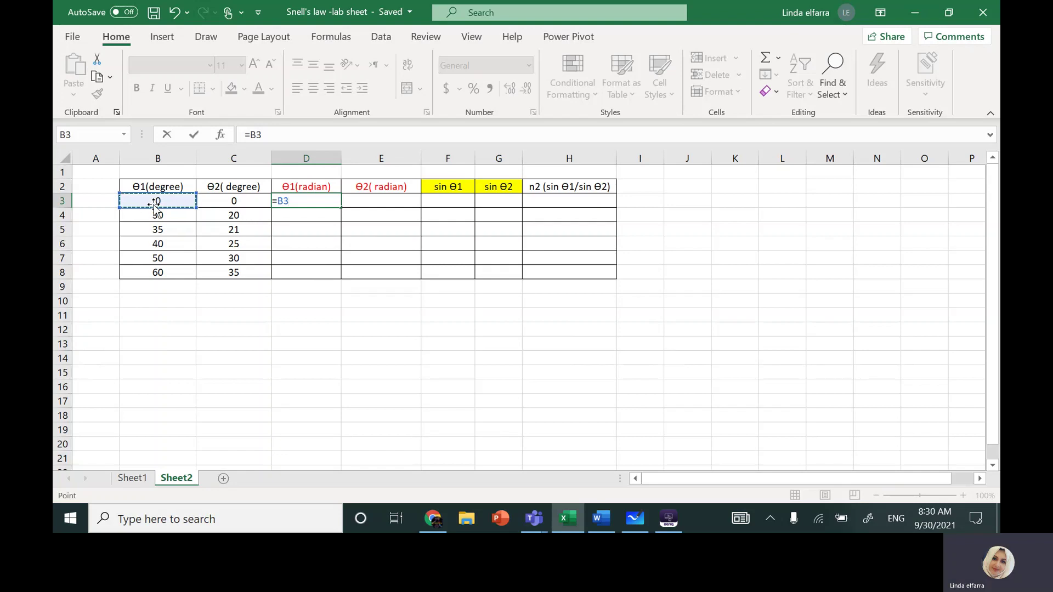
pyautogui.write('*P')
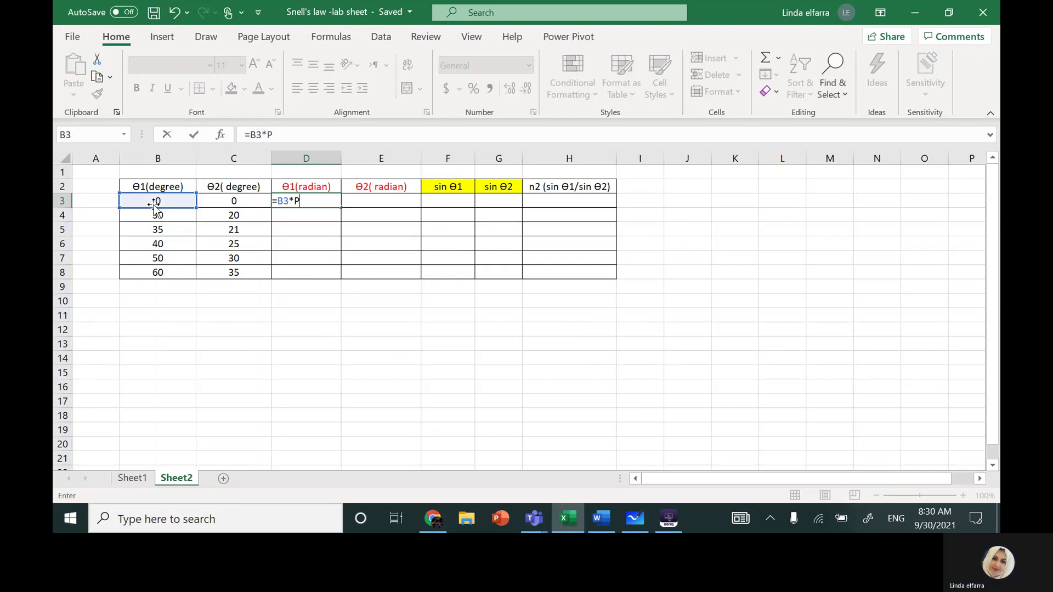
pyautogui.write('I')
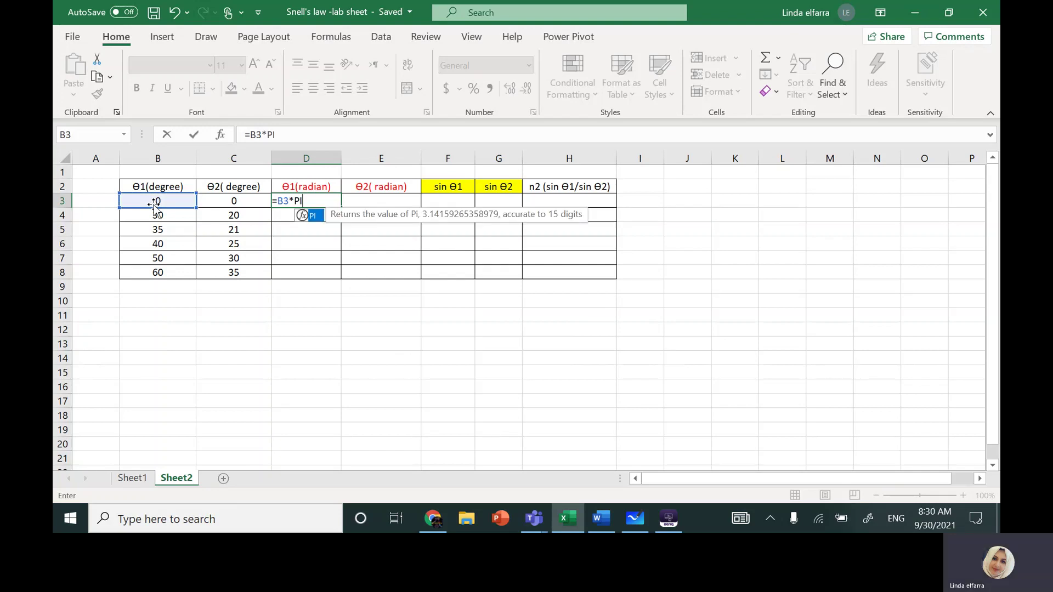
pyautogui.doubleClick(316, 216)
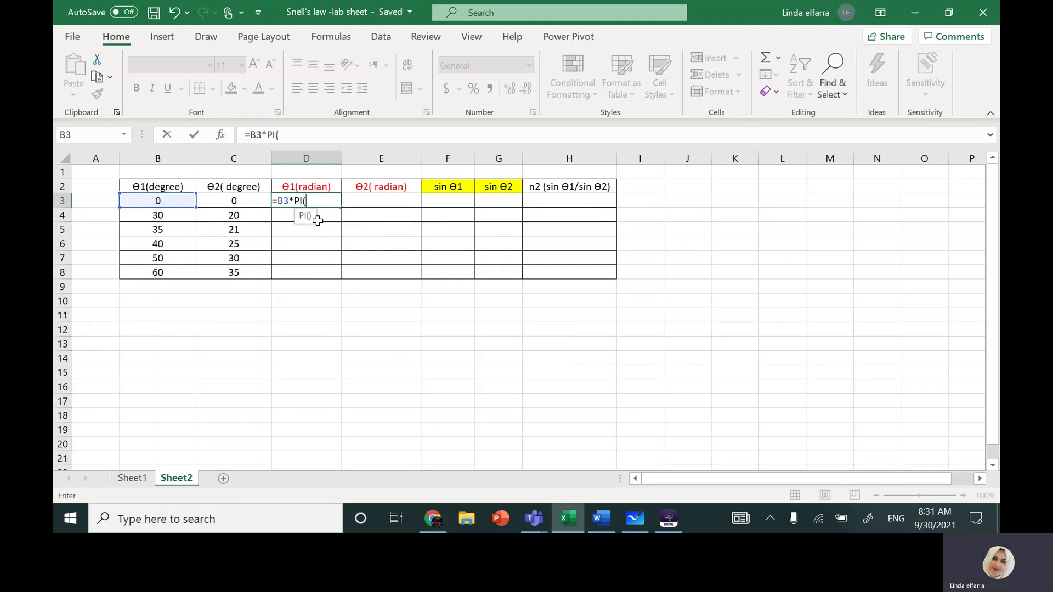
pyautogui.write(')/180')
pyautogui.press('Return')
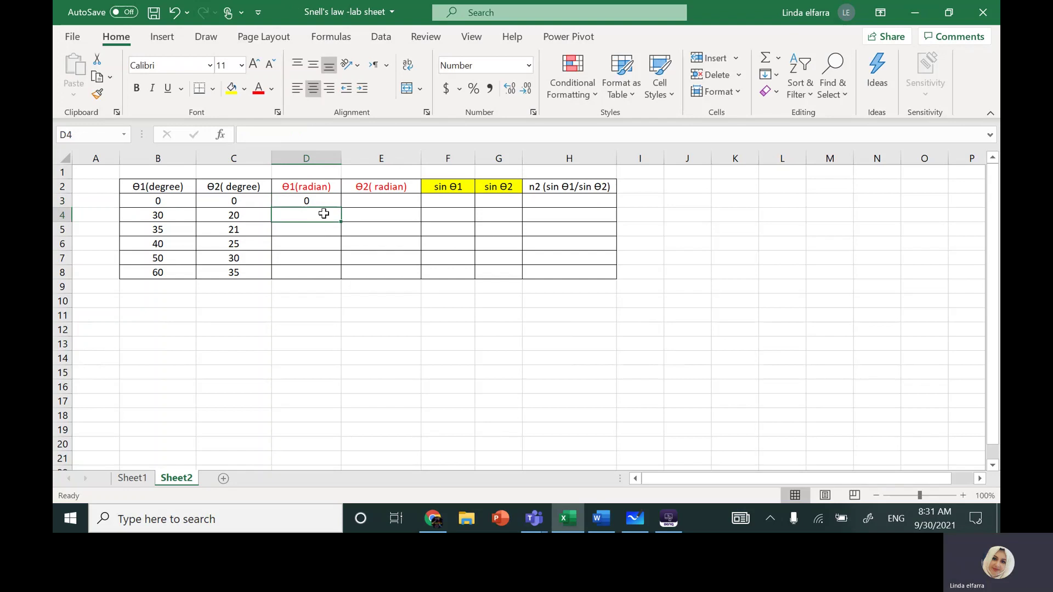
pyautogui.click(331, 201)
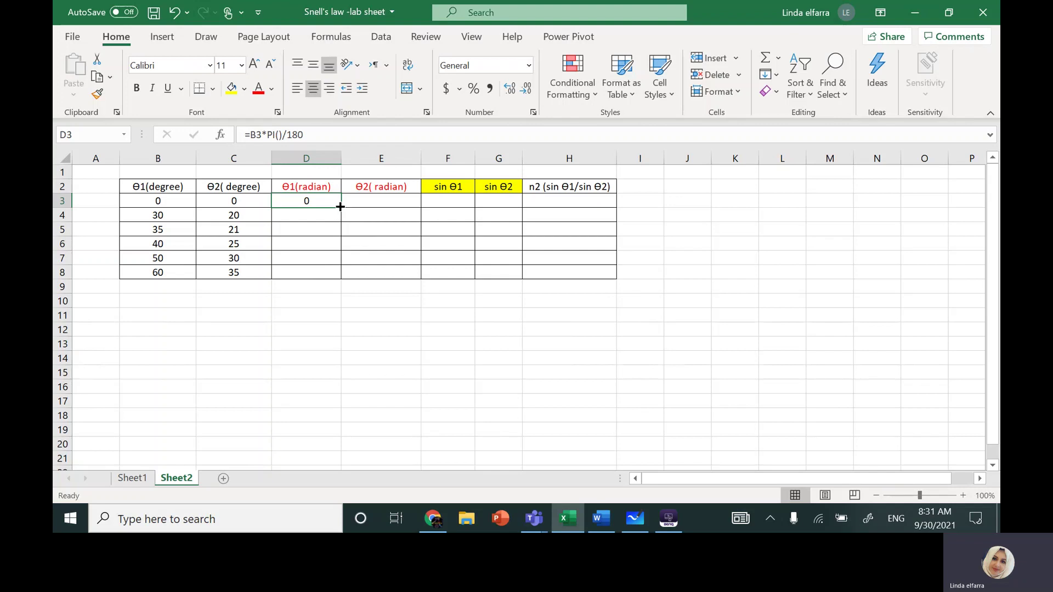
pyautogui.moveTo(340, 207); pyautogui.dragTo(337, 276)
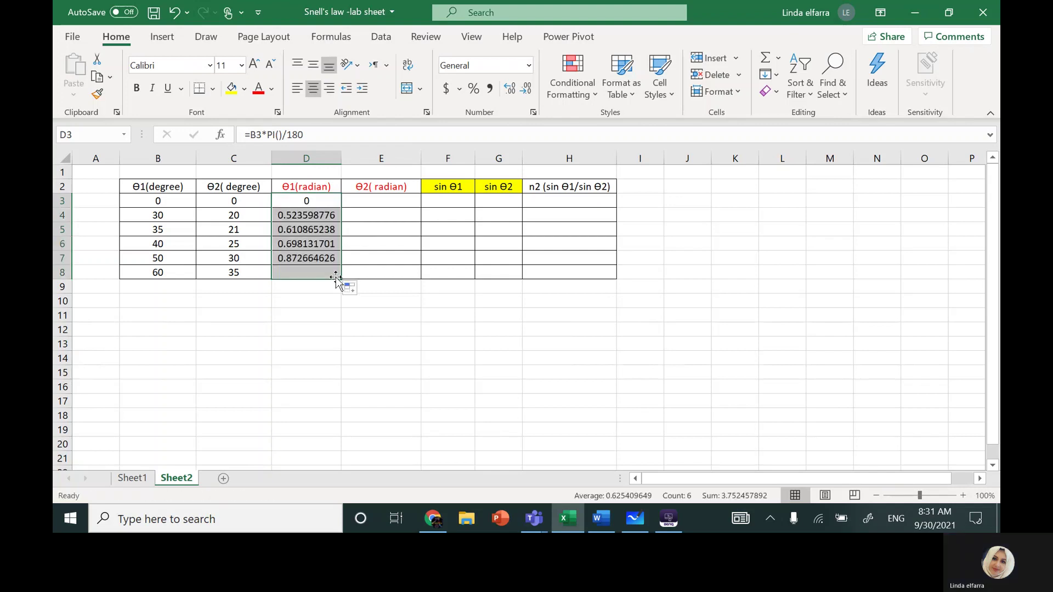
# - Switch back to Microsoft Whiteboard and clear the whole canvas
pyautogui.click(208, 36)
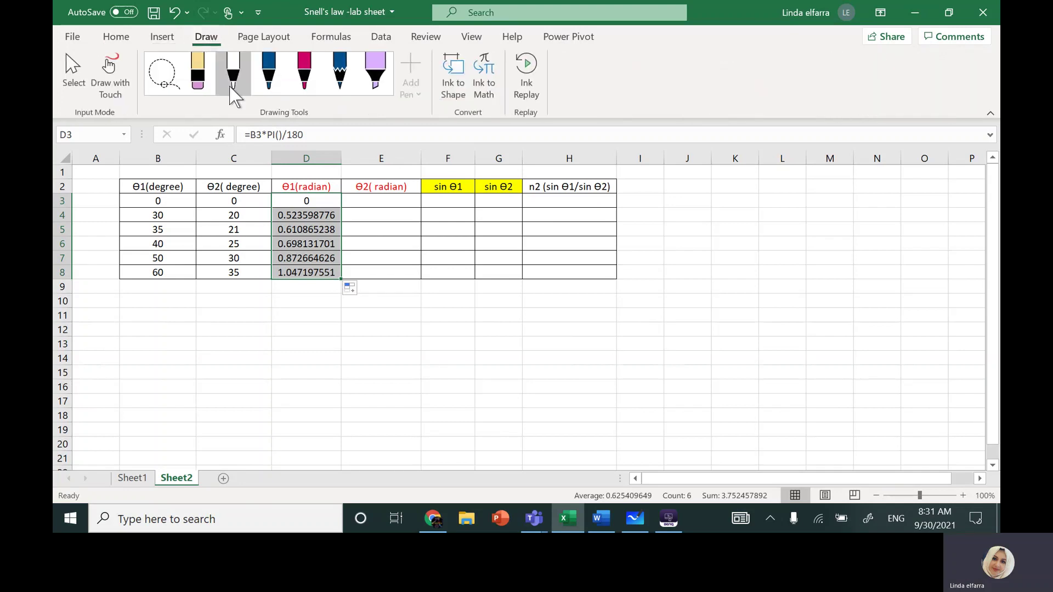
pyautogui.click(307, 85)
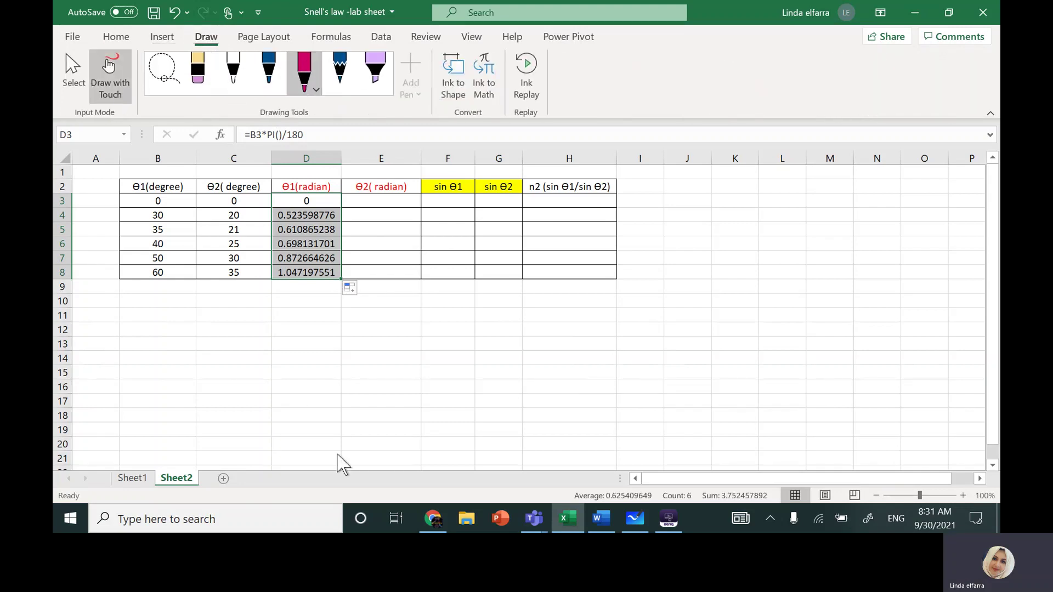
pyautogui.click(635, 518)
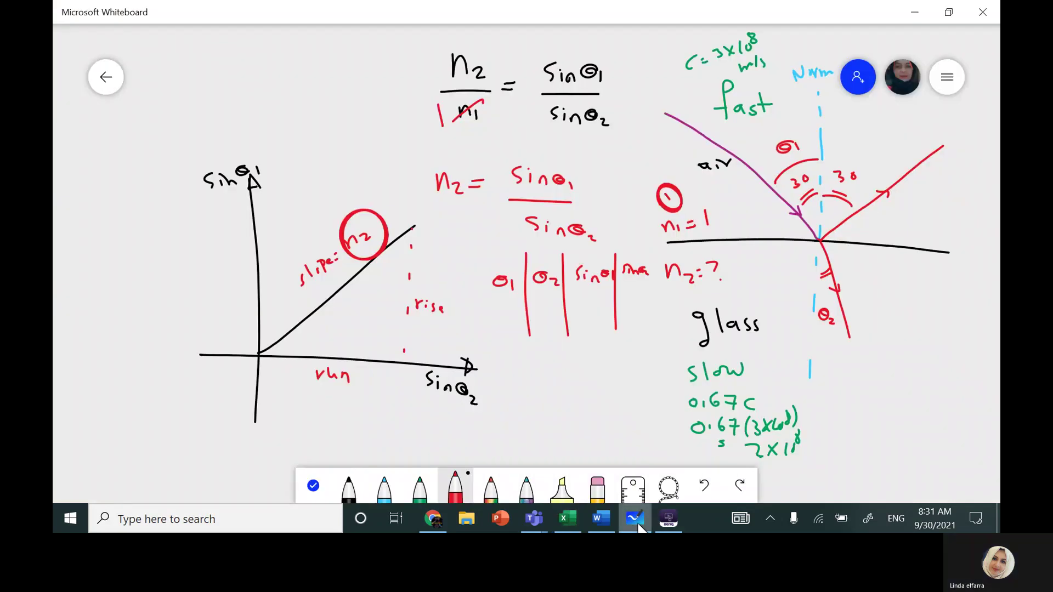
pyautogui.rightClick(650, 400)
pyautogui.click(738, 354)
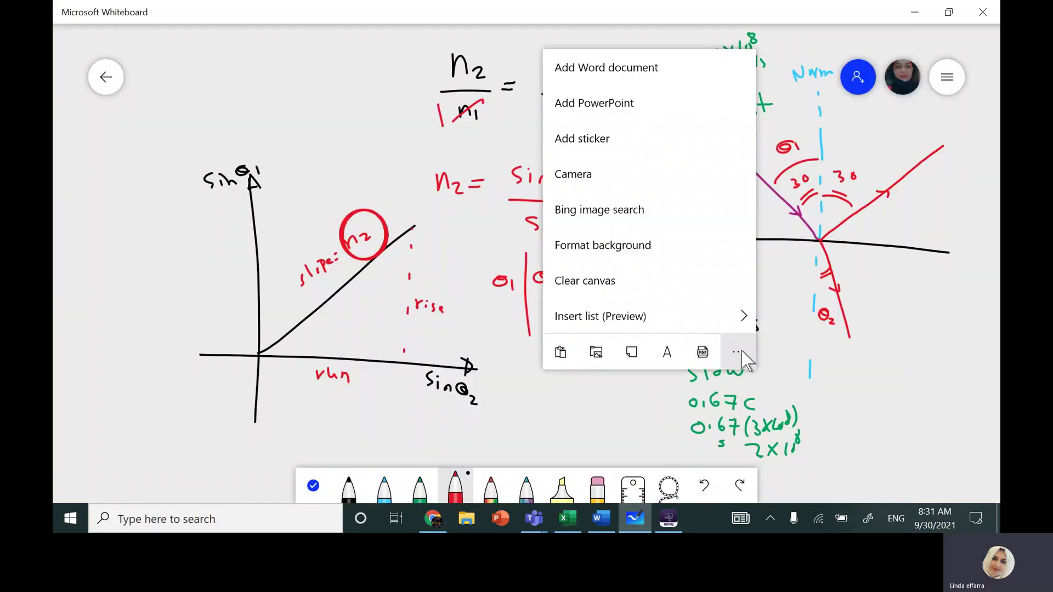
pyautogui.click(580, 286)
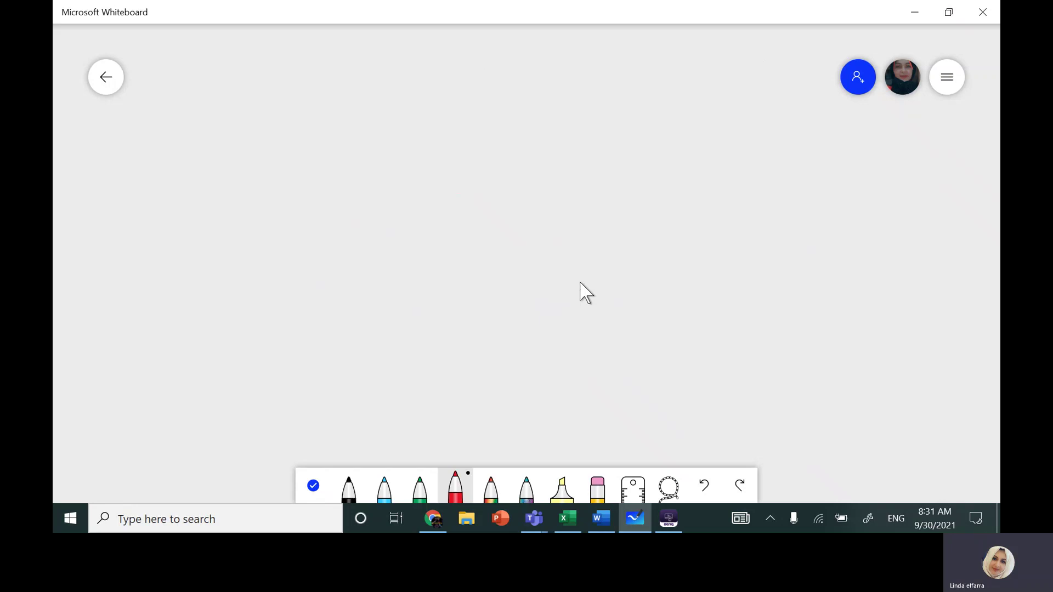
# - Write the column headings θ (°) and rad in black across the upper part of the canvas
pyautogui.click(349, 488)
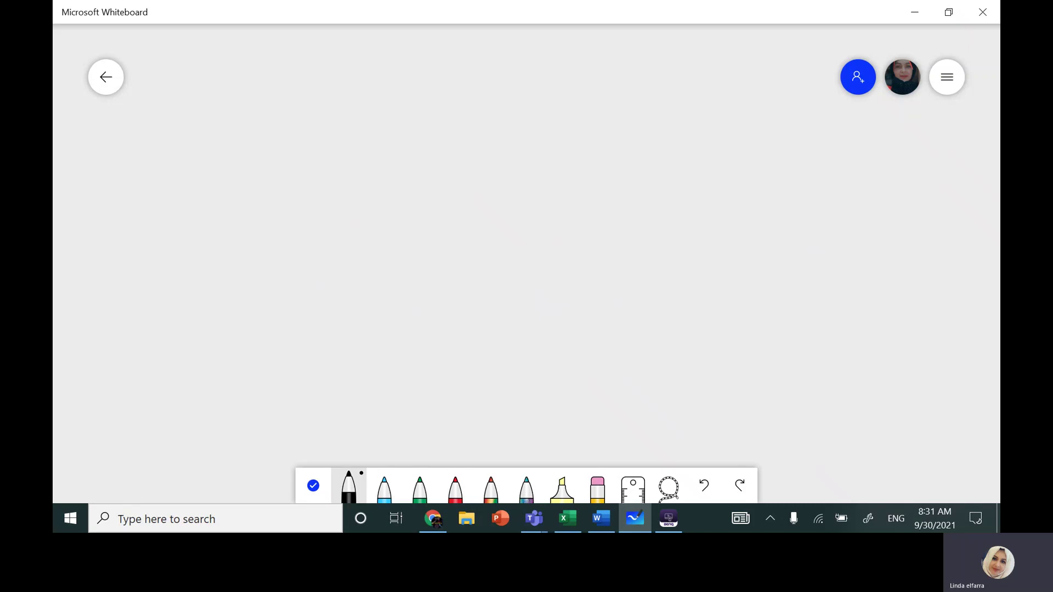
pyautogui.moveTo(466, 100)
pyautogui.mouseDown()
pyautogui.moveTo(448, 104)
pyautogui.moveTo(490, 92)
pyautogui.mouseUp()
pyautogui.moveTo(502, 87); pyautogui.dragTo(503, 101)
pyautogui.moveTo(482, 85); pyautogui.dragTo(480, 103)
pyautogui.moveTo(663, 101); pyautogui.dragTo(705, 104)
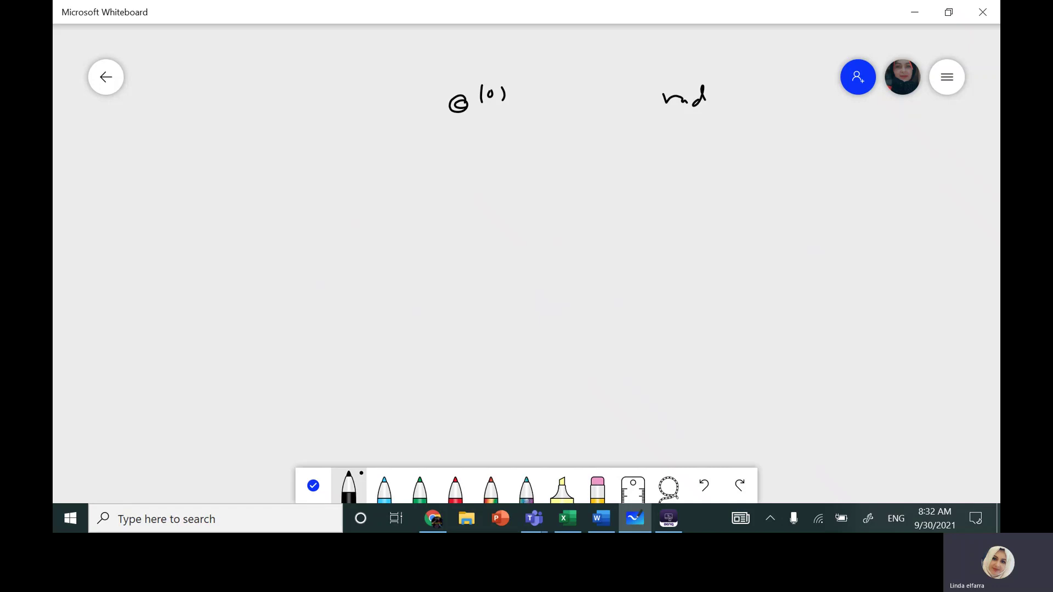
# - Write the conversion rows 180 → π and 60 → ? in black under the θ (°) and rad headings
pyautogui.moveTo(470, 147); pyautogui.dragTo(591, 155)
pyautogui.moveTo(582, 151)
pyautogui.mouseDown()
pyautogui.moveTo(594, 157)
pyautogui.moveTo(582, 151)
pyautogui.mouseUp()
pyautogui.moveTo(689, 138)
pyautogui.mouseDown()
pyautogui.moveTo(681, 156)
pyautogui.moveTo(699, 133)
pyautogui.mouseUp()
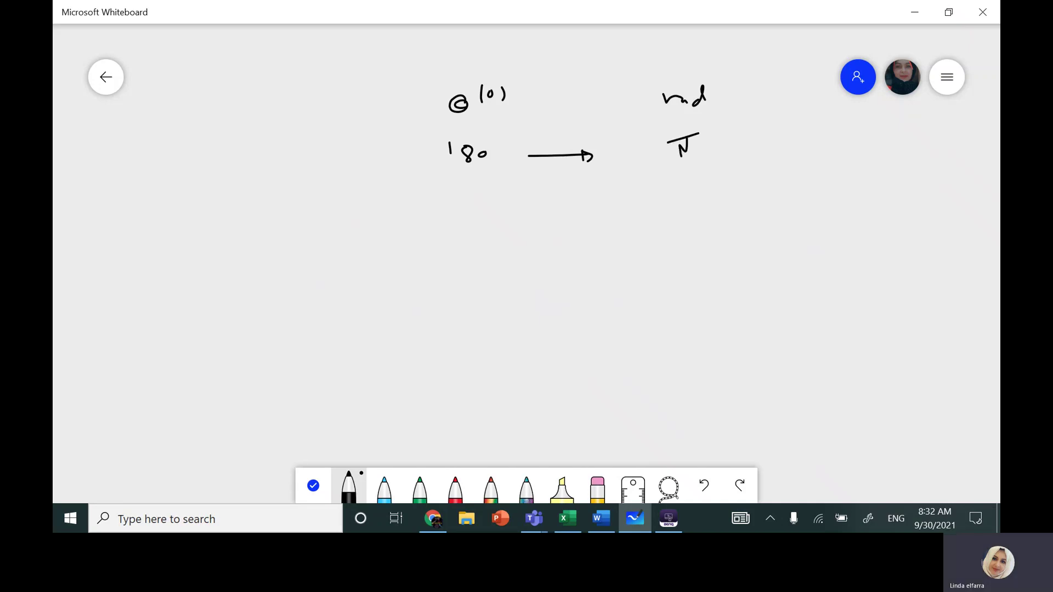
pyautogui.moveTo(460, 192)
pyautogui.mouseDown()
pyautogui.moveTo(455, 209)
pyautogui.moveTo(599, 214)
pyautogui.mouseUp()
pyautogui.moveTo(666, 196); pyautogui.dragTo(672, 210)
pyautogui.click(677, 218)
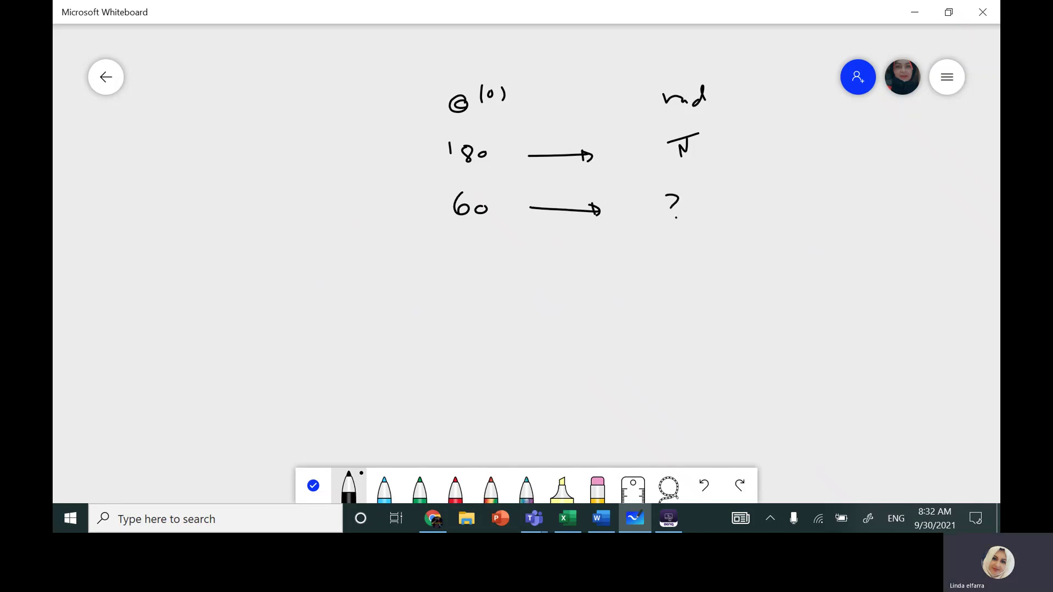
# - Draw a red cross-multiplication arrow from 60 to π, underline 180 and write 60π / 180 below
pyautogui.click(456, 486)
pyautogui.moveTo(498, 200); pyautogui.dragTo(643, 160)
pyautogui.moveTo(501, 260)
pyautogui.mouseDown()
pyautogui.moveTo(493, 276)
pyautogui.moveTo(549, 281)
pyautogui.mouseUp()
pyautogui.moveTo(543, 268)
pyautogui.mouseDown()
pyautogui.moveTo(542, 278)
pyautogui.moveTo(560, 260)
pyautogui.mouseUp()
pyautogui.moveTo(474, 295); pyautogui.dragTo(566, 296)
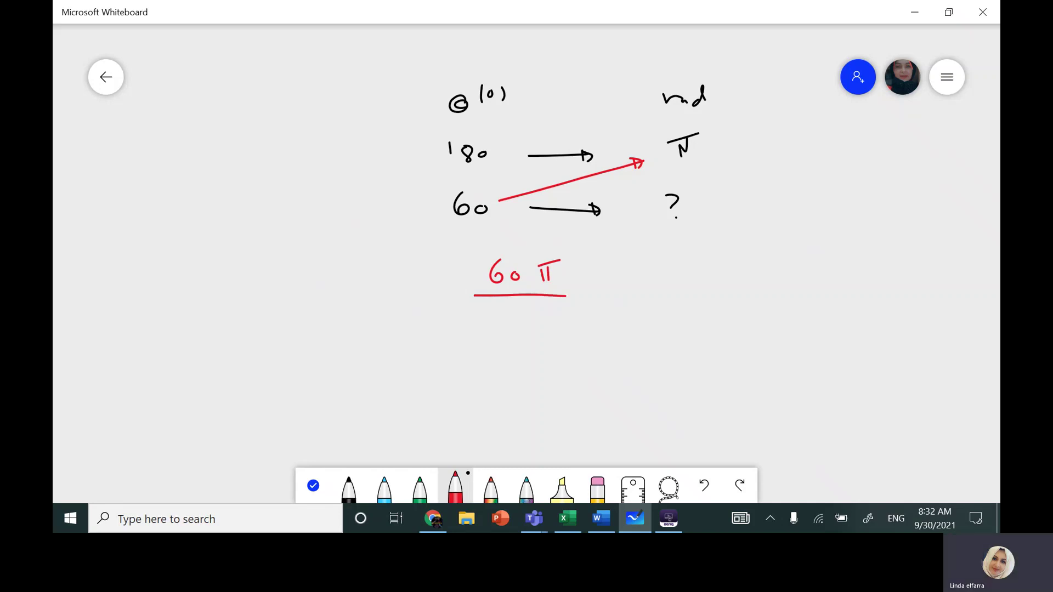
pyautogui.moveTo(458, 172); pyautogui.dragTo(483, 168)
pyautogui.moveTo(503, 306)
pyautogui.mouseDown()
pyautogui.moveTo(530, 318)
pyautogui.moveTo(528, 304)
pyautogui.mouseUp()
pyautogui.moveTo(543, 315); pyautogui.dragTo(543, 314)
# - Add a red arrow pointing at π in the fraction and label it PI
pyautogui.moveTo(603, 249); pyautogui.dragTo(580, 264)
pyautogui.moveTo(635, 240)
pyautogui.mouseDown()
pyautogui.moveTo(639, 261)
pyautogui.moveTo(642, 249)
pyautogui.moveTo(657, 258)
pyautogui.mouseUp()
pyautogui.moveTo(652, 259)
pyautogui.mouseDown()
pyautogui.moveTo(665, 256)
pyautogui.moveTo(670, 236)
pyautogui.mouseUp()
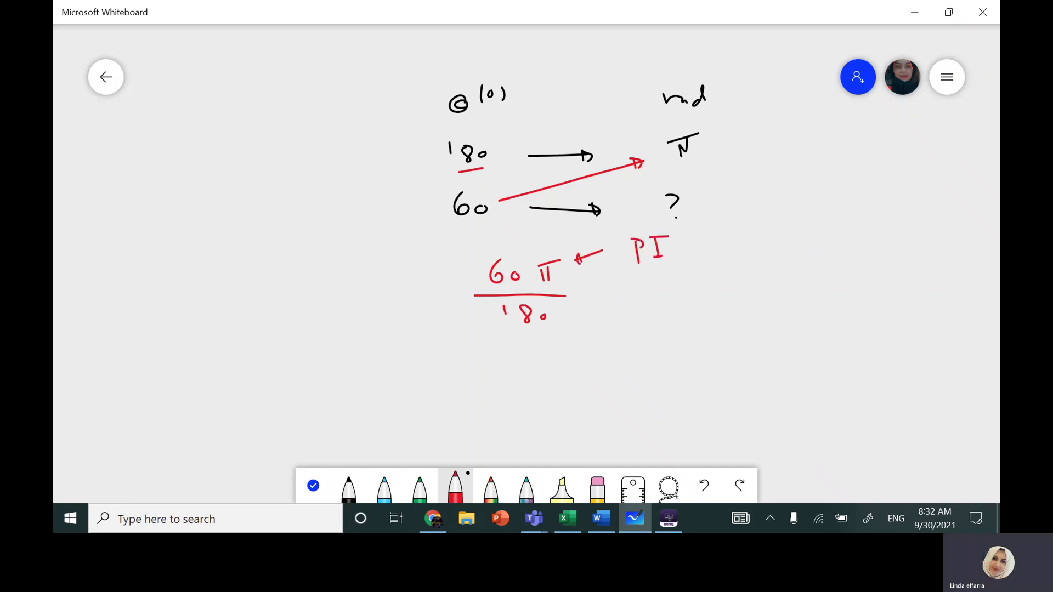
# - Underline the denominator 180 of the 60π / 180 fraction in red
pyautogui.moveTo(517, 333); pyautogui.dragTo(555, 332)
pyautogui.moveTo(552, 340); pyautogui.dragTo(519, 341)
# - Switch to the Snell's law lab sheet in Excel and change the input mode from touch drawing to selecting
pyautogui.click(569, 526)
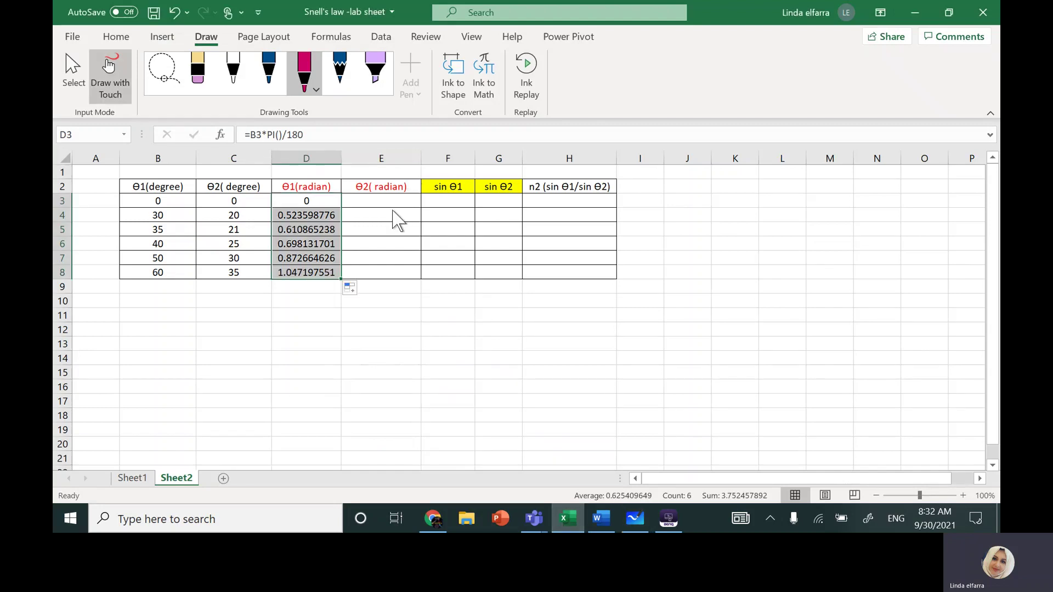
pyautogui.click(72, 36)
pyautogui.click(76, 44)
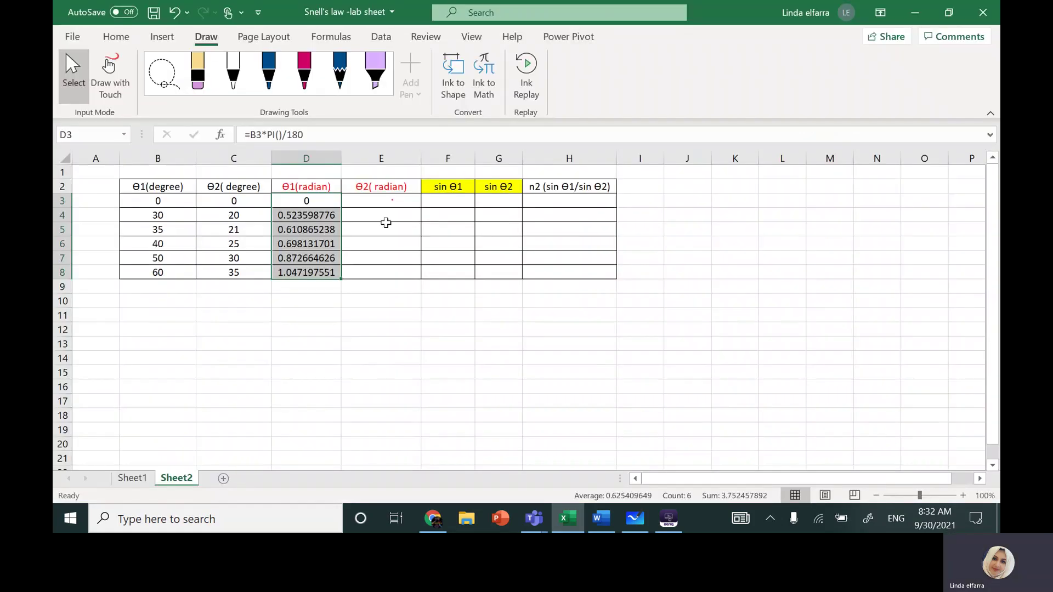
# - Convert θ2 to radians with =C3*PI()/180 in E3 and fill the formula down to E8
pyautogui.click(384, 201)
pyautogui.write('=')
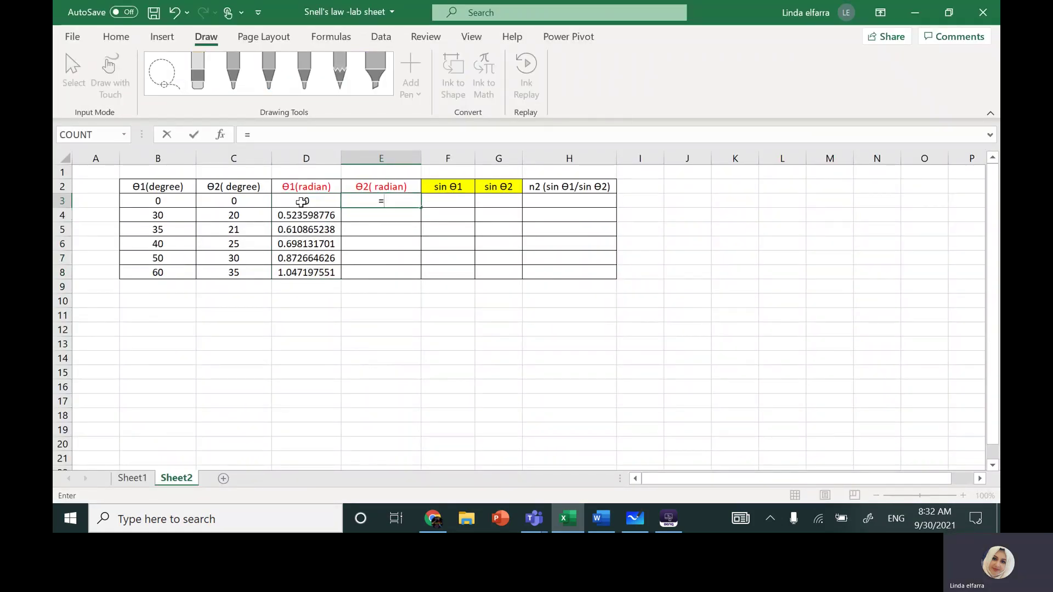
pyautogui.click(230, 201)
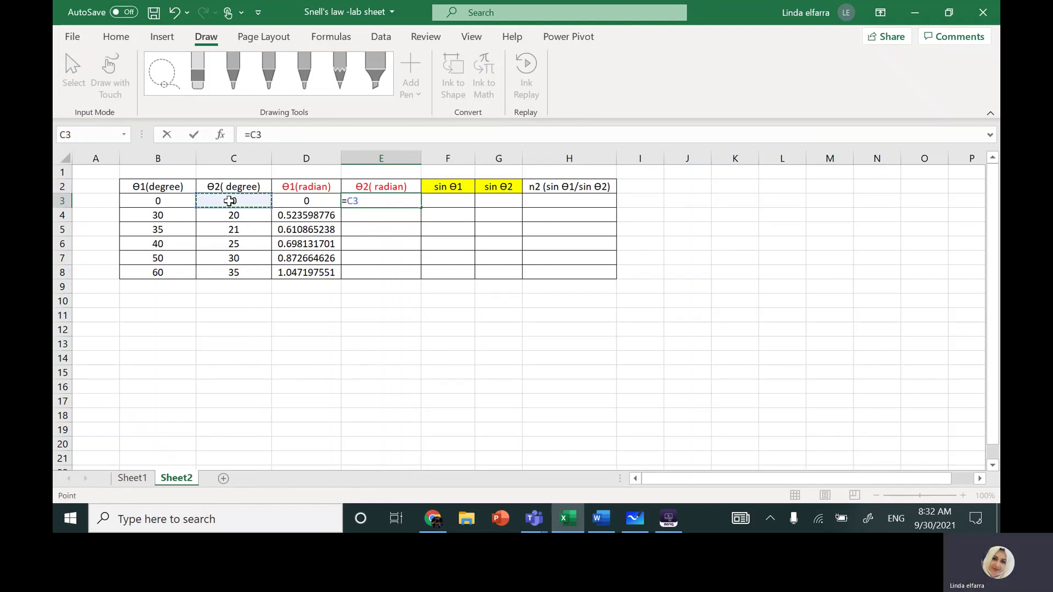
pyautogui.write('*P')
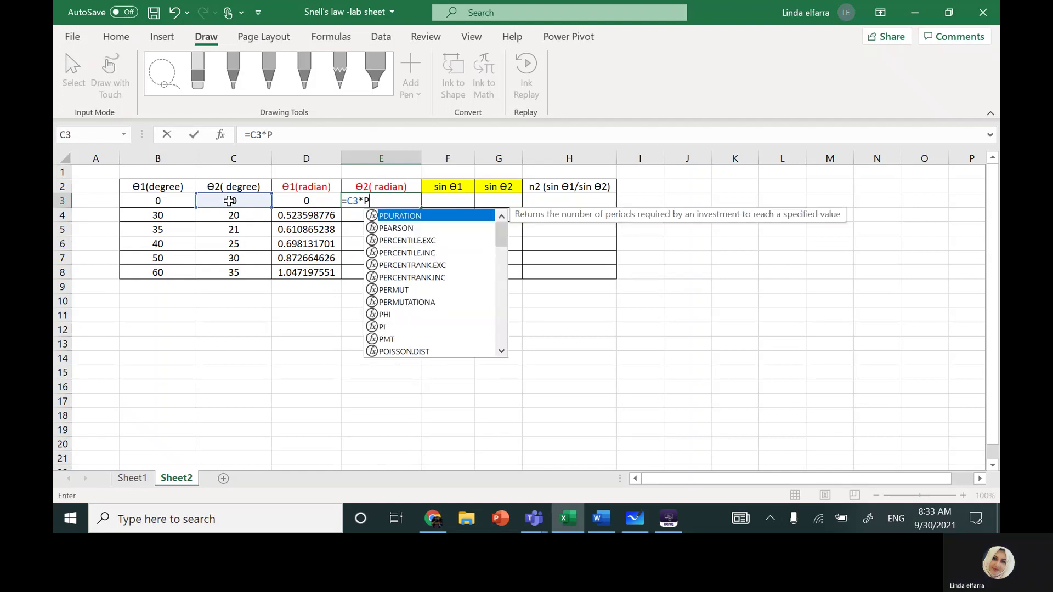
pyautogui.write('I')
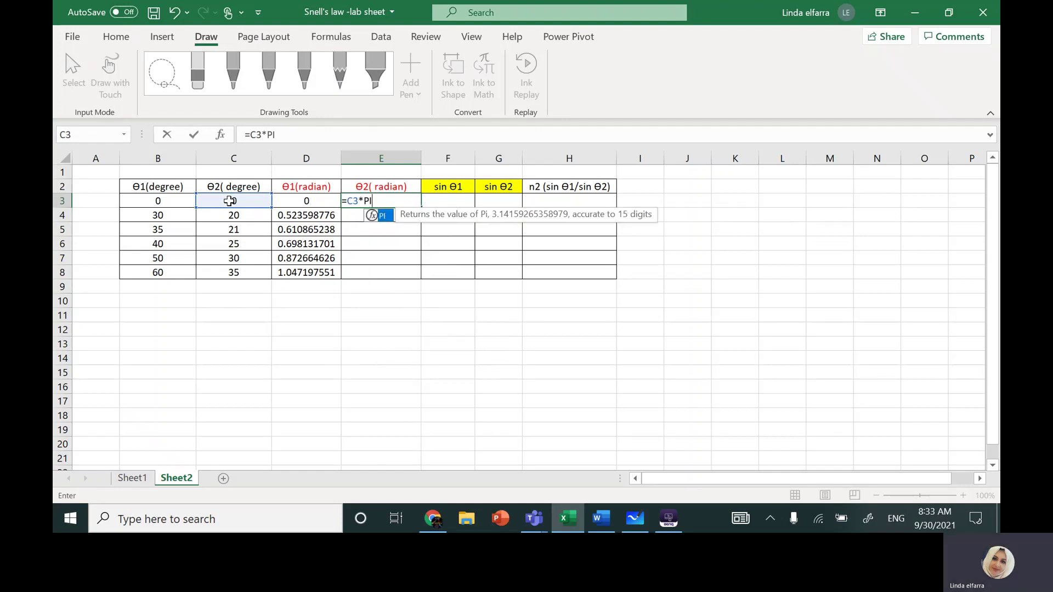
pyautogui.doubleClick(382, 215)
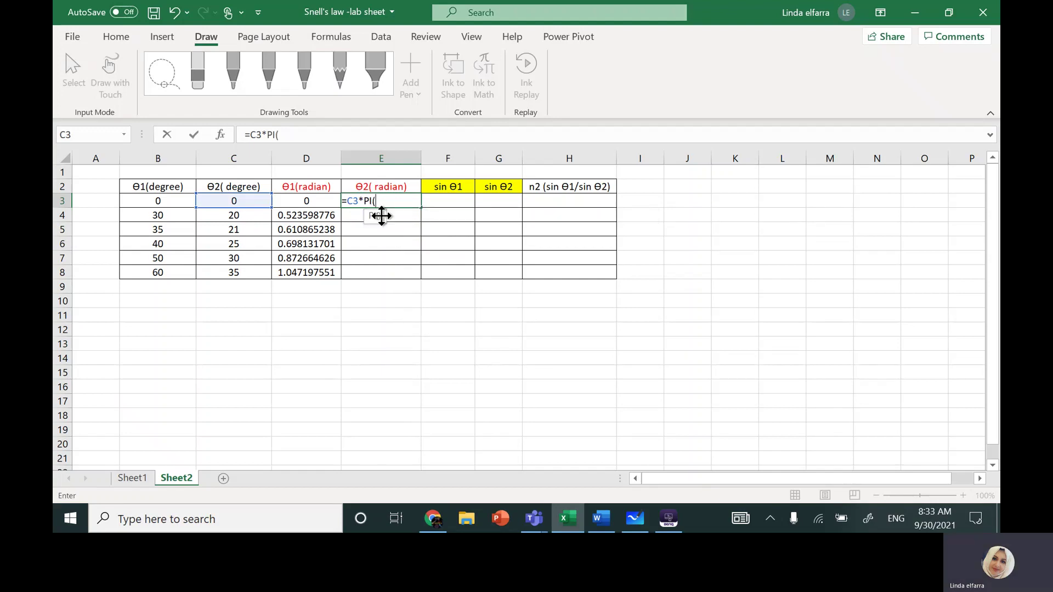
pyautogui.write(')/180')
pyautogui.hotkey('ctrl', 'Return')
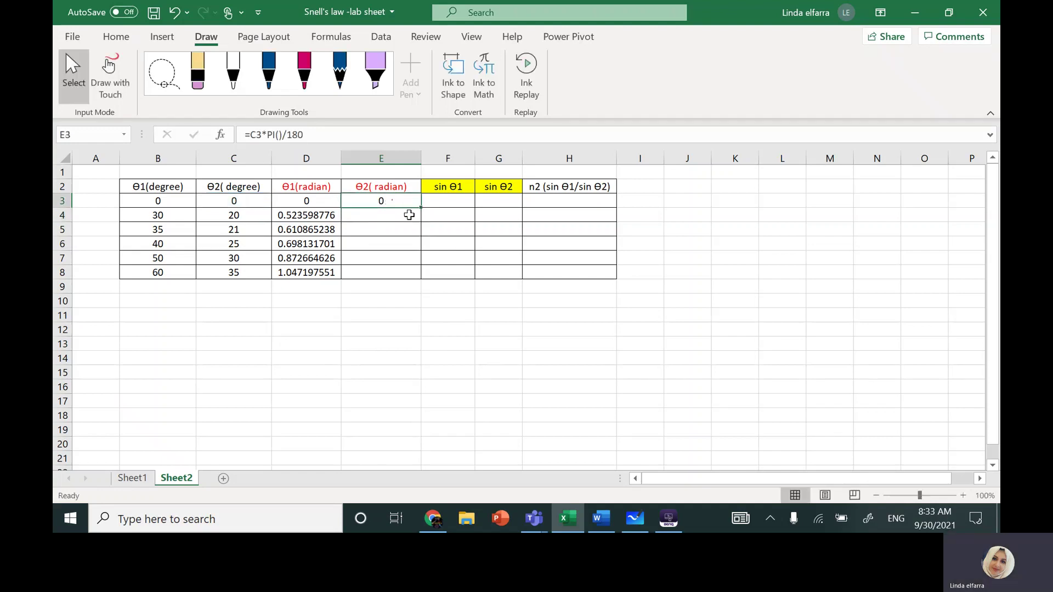
pyautogui.moveTo(421, 208); pyautogui.dragTo(421, 280)
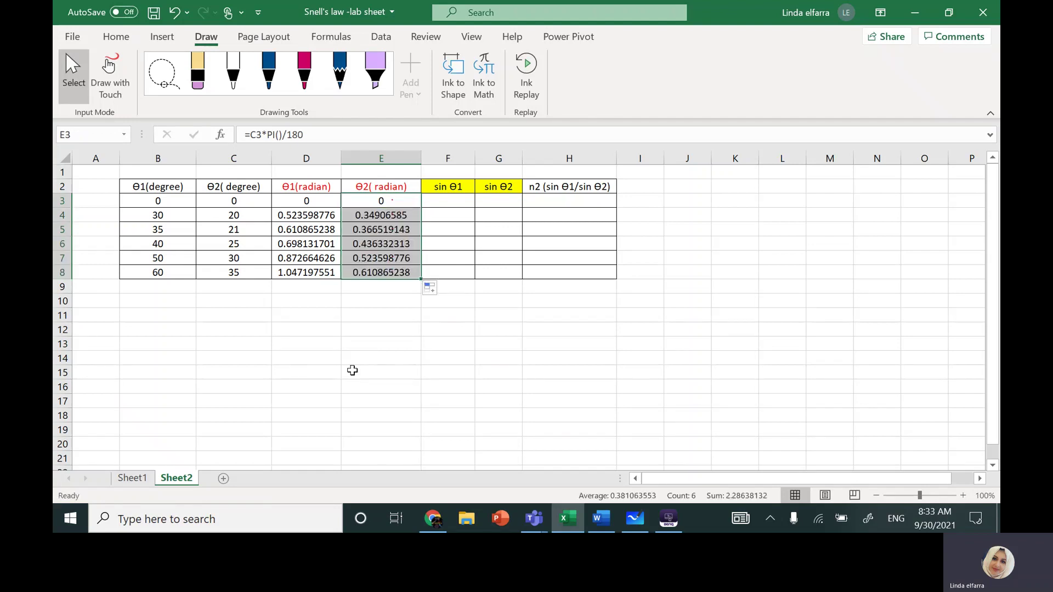
# - Calculate sin θ1 with =SIN(D3) in F3 and fill the formula down to F8
pyautogui.click(462, 201)
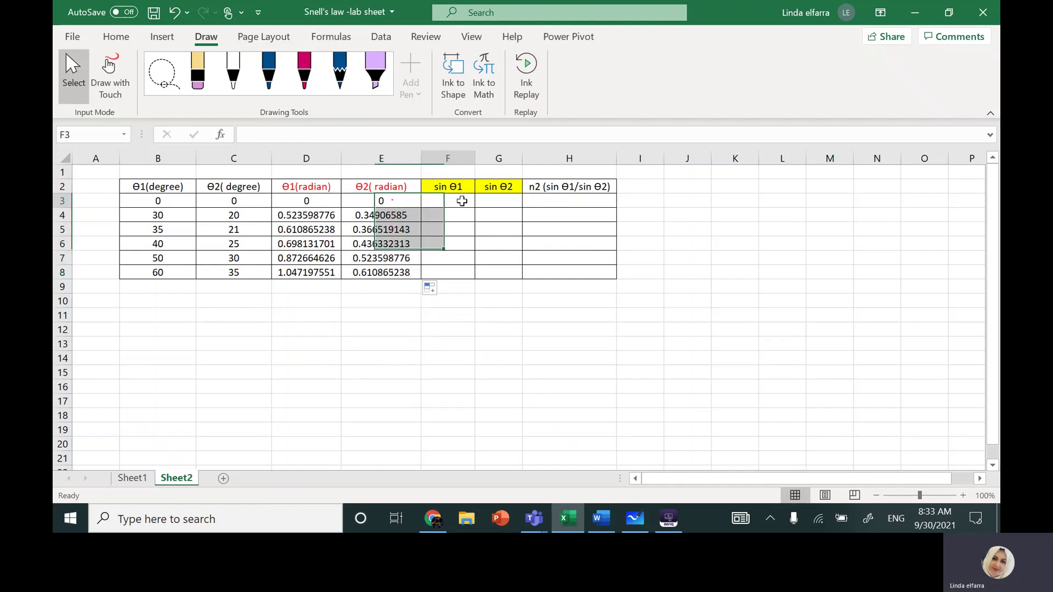
pyautogui.write('=SIN')
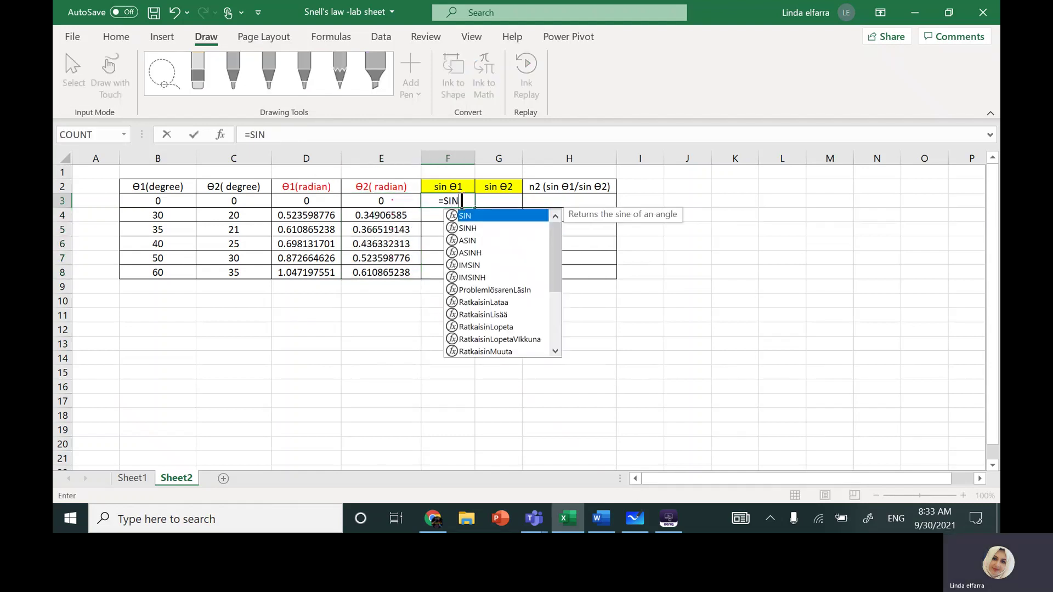
pyautogui.doubleClick(467, 216)
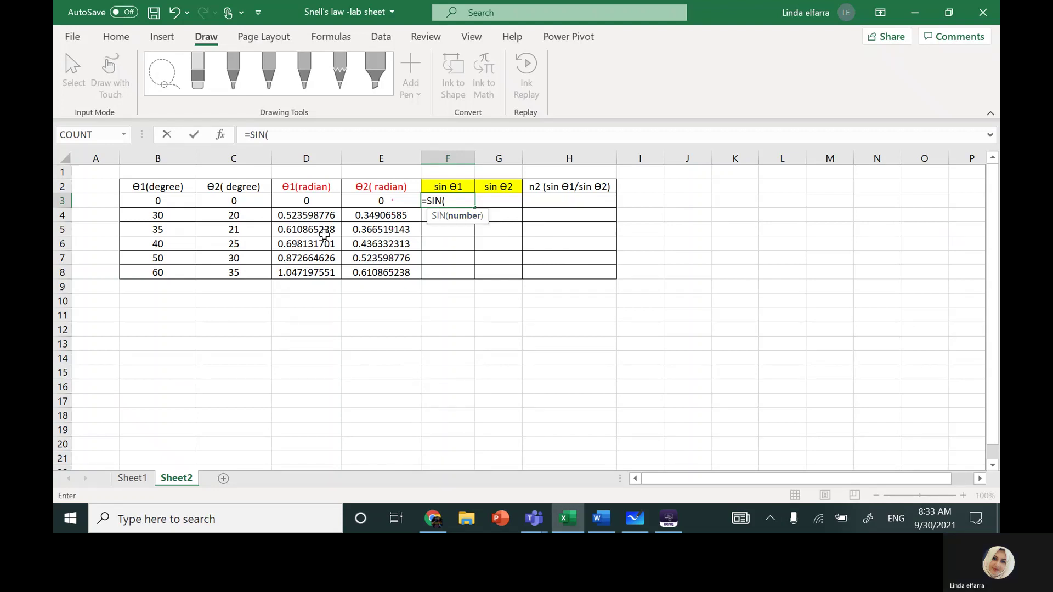
pyautogui.click(313, 201)
pyautogui.write(')')
pyautogui.hotkey('ctrl', 'Return')
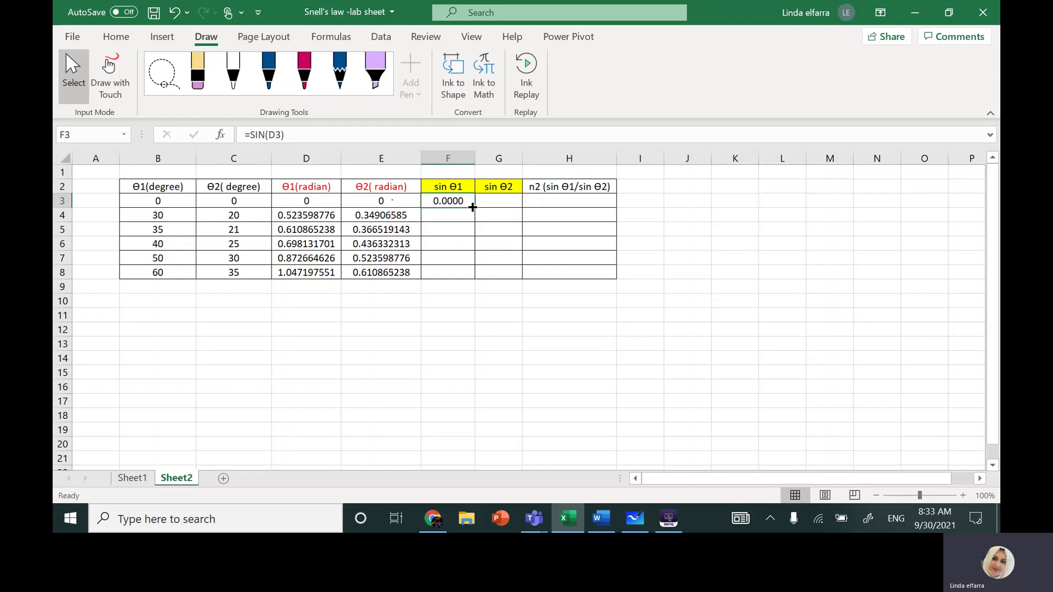
pyautogui.doubleClick(472, 206)
# - Calculate sin θ2 with =SIN(E3) in G3 and fill the formula down to G8
pyautogui.click(498, 201)
pyautogui.write('=')
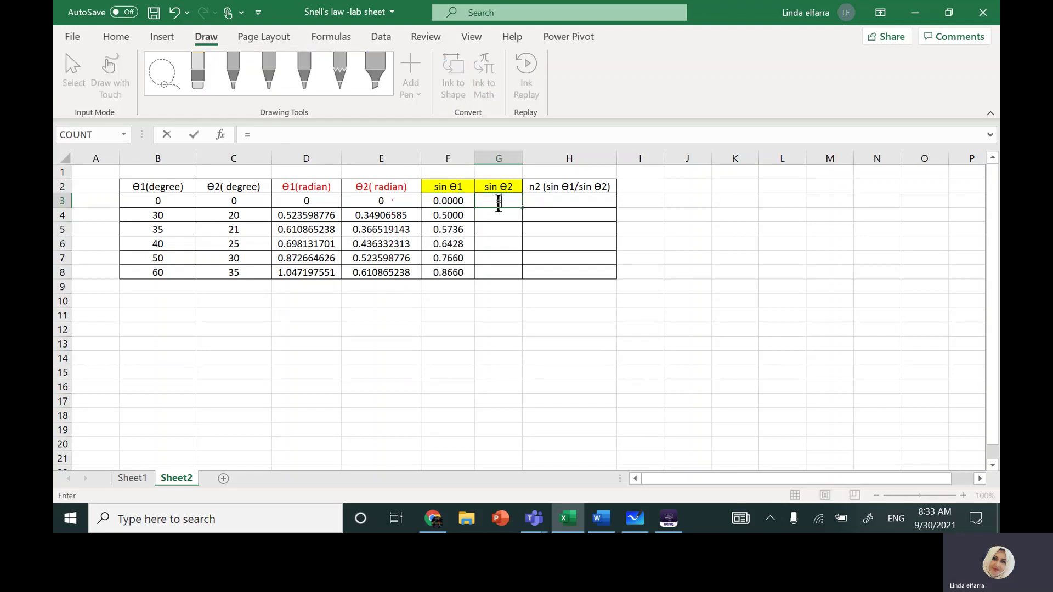
pyautogui.write('SIN')
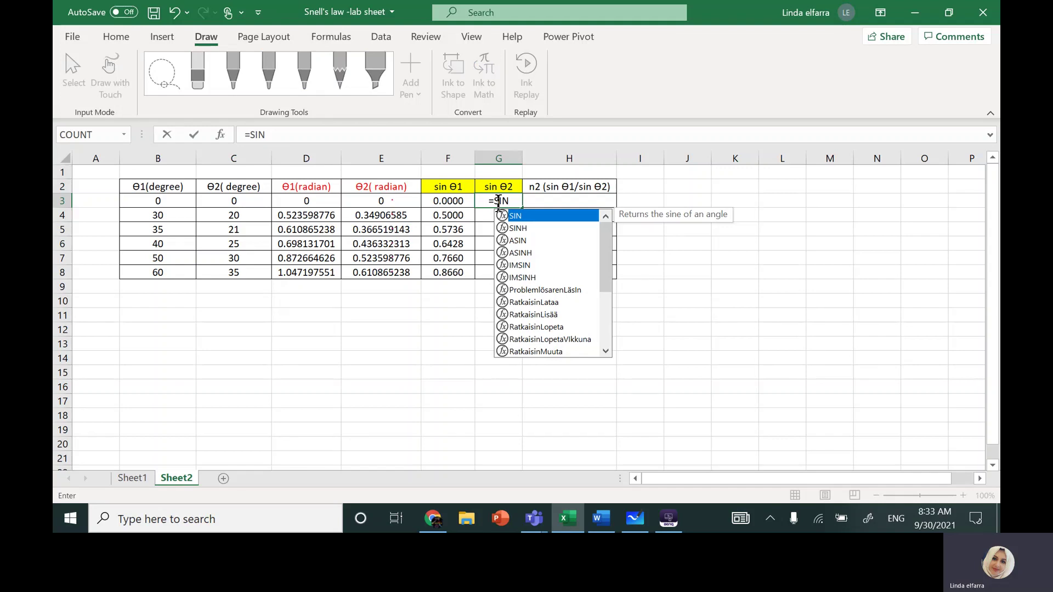
pyautogui.write('(')
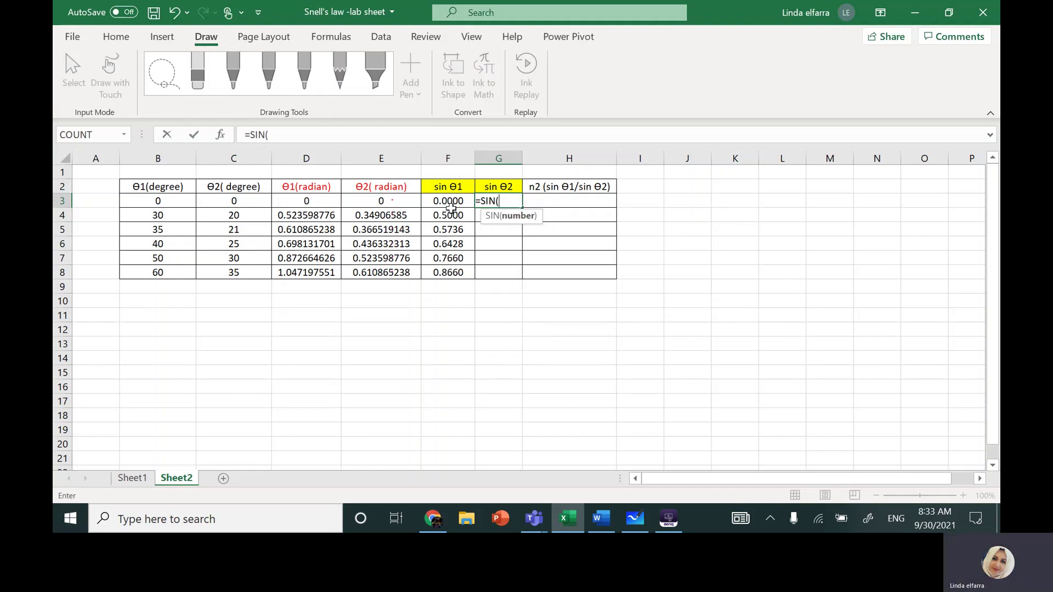
pyautogui.click(381, 200)
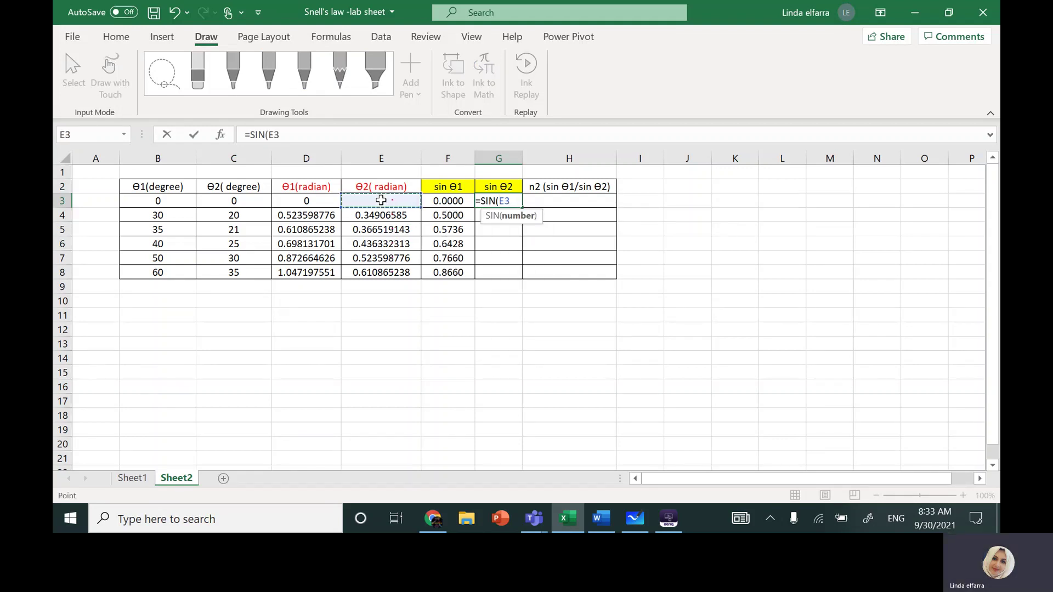
pyautogui.write(')')
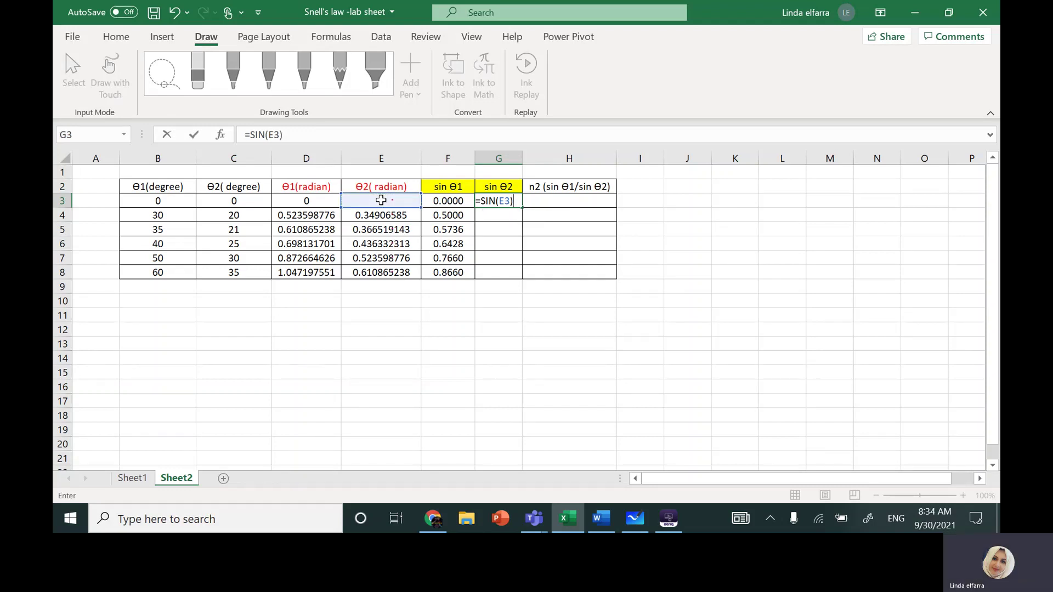
pyautogui.press('Return')
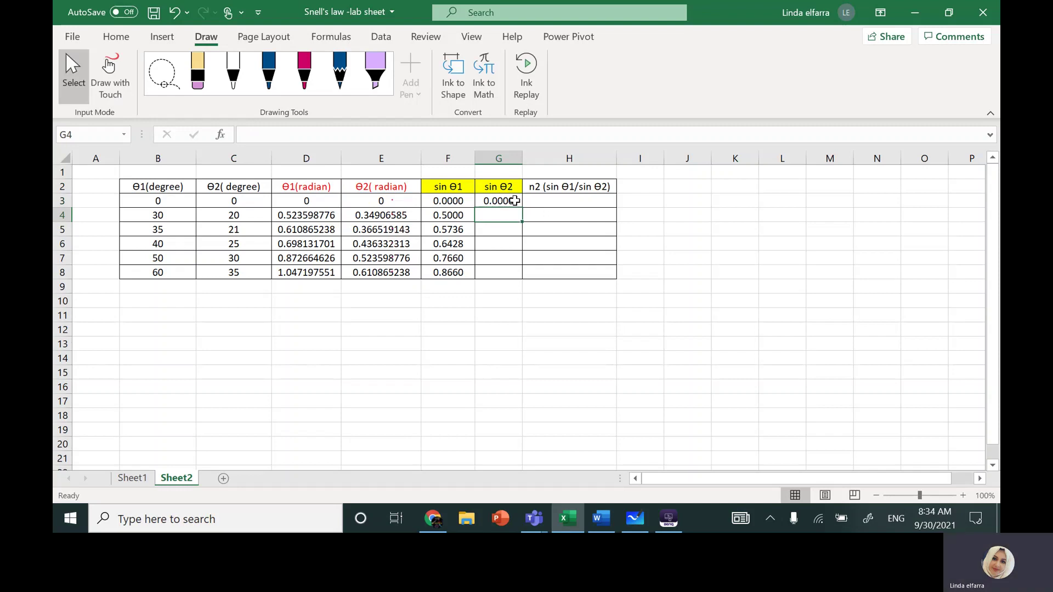
pyautogui.click(513, 201)
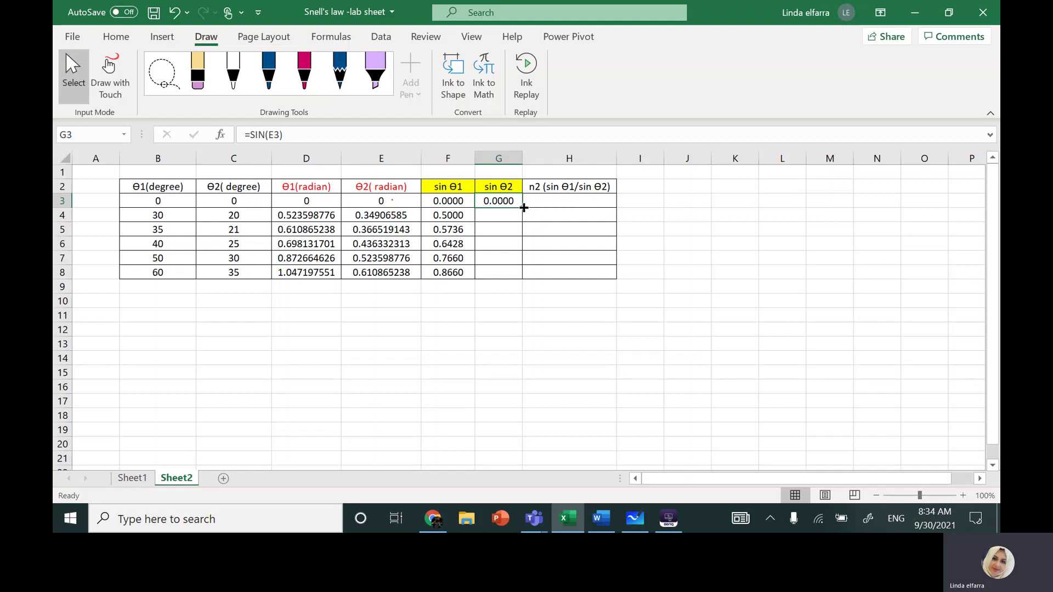
pyautogui.moveTo(523, 207); pyautogui.dragTo(520, 272)
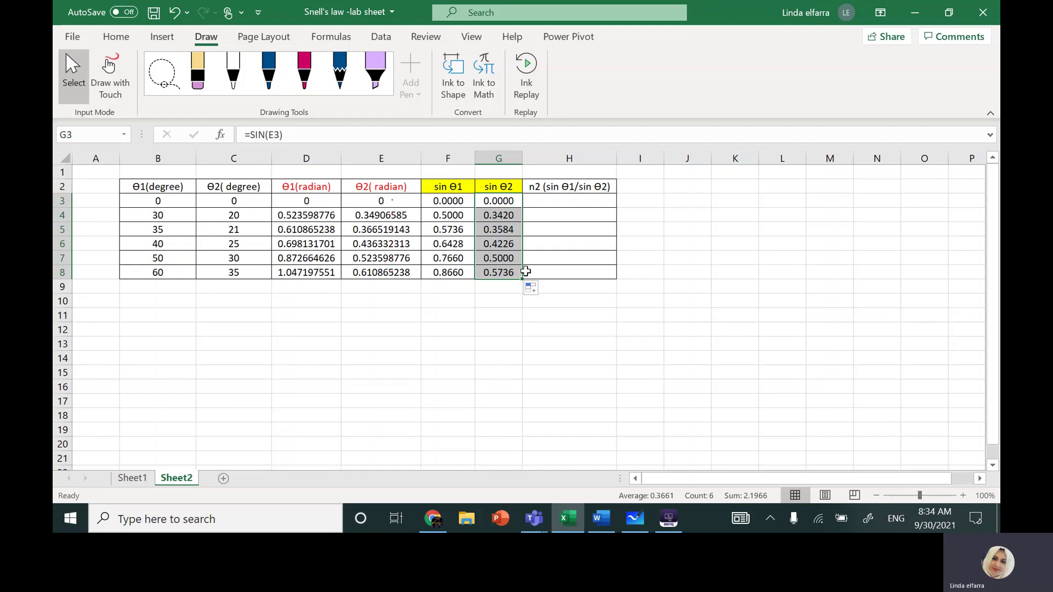
pyautogui.click(584, 201)
pyautogui.write('=')
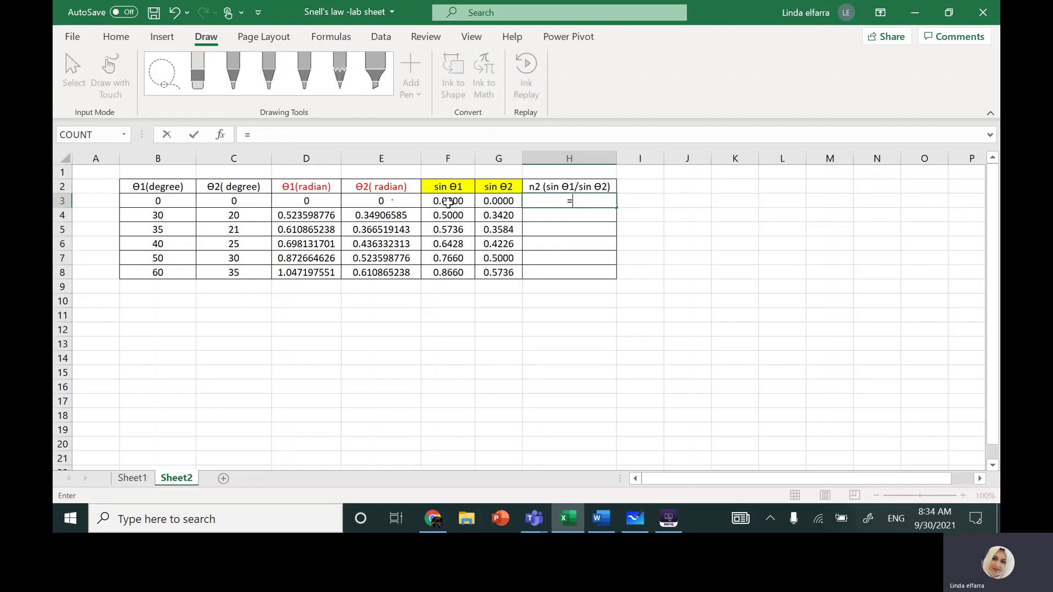
pyautogui.press('Escape')
# - Calculate n2 with =F4/G4 in H4 and fill the formula down to H8
pyautogui.click(576, 218)
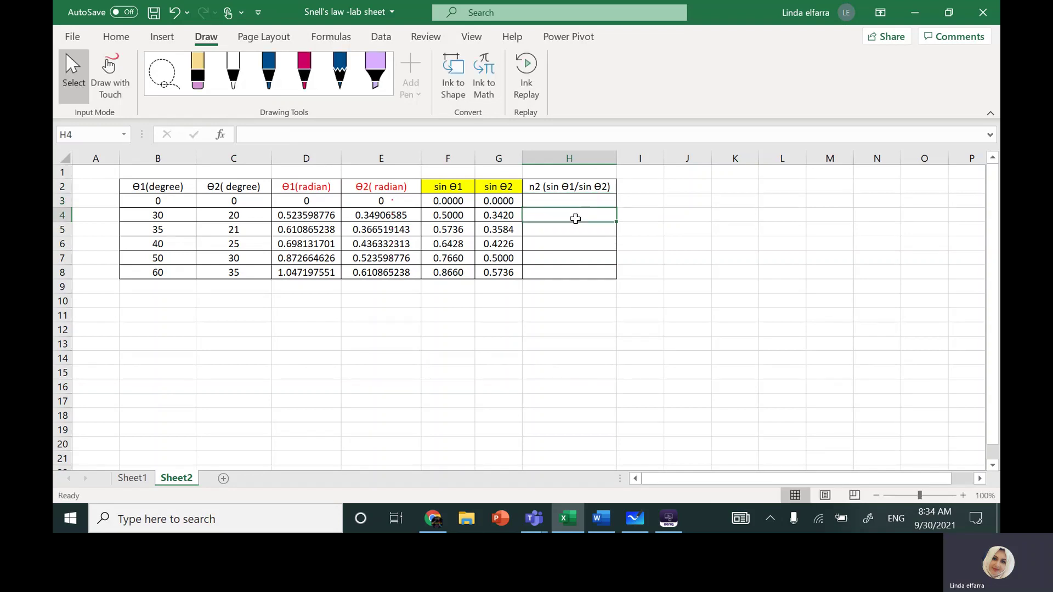
pyautogui.write('=')
pyautogui.click(447, 217)
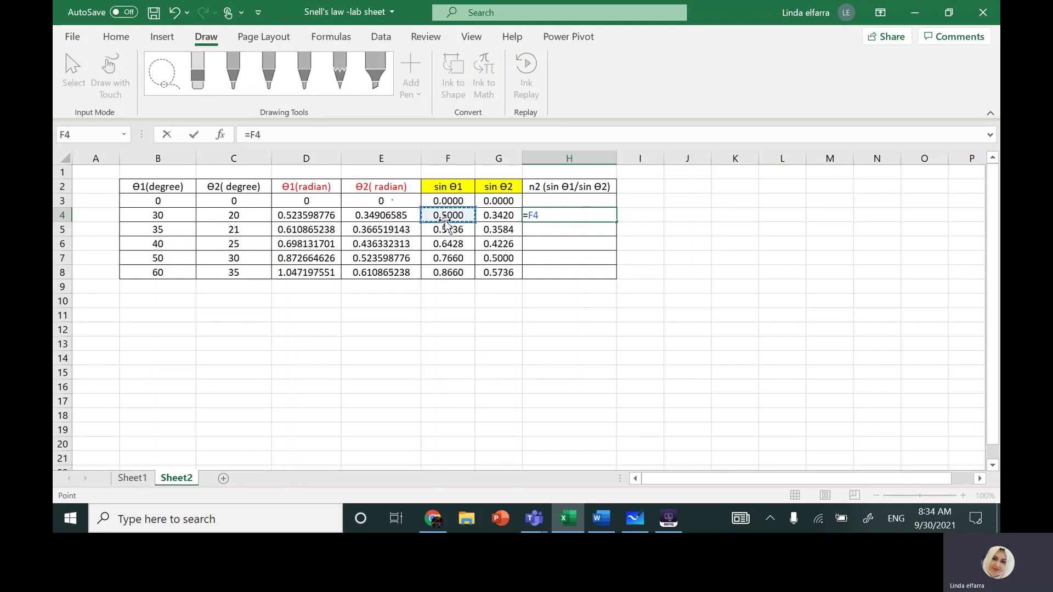
pyautogui.write('/')
pyautogui.click(503, 217)
pyautogui.press('Return')
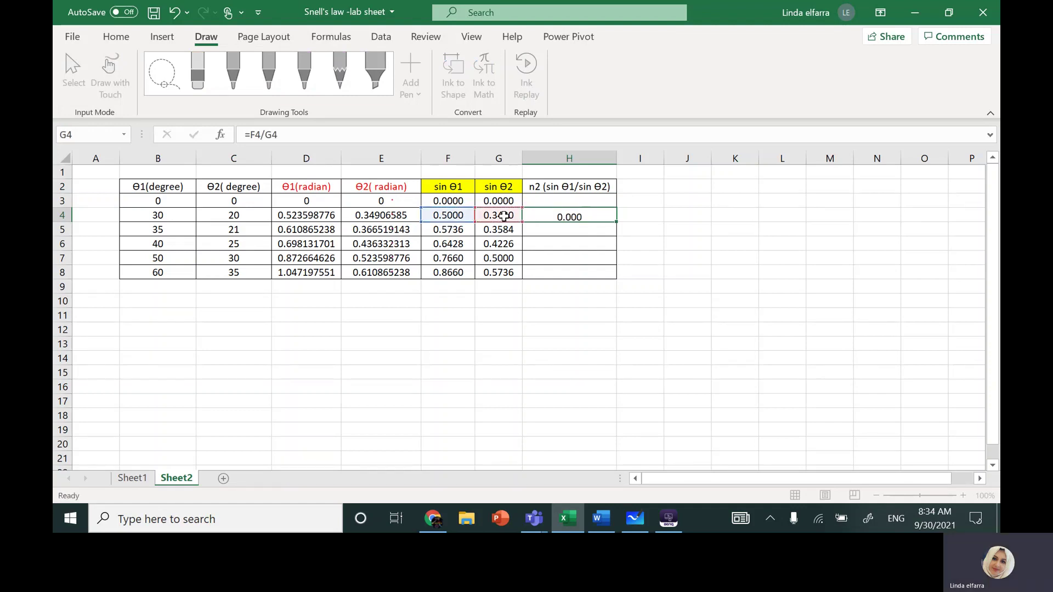
pyautogui.click(574, 215)
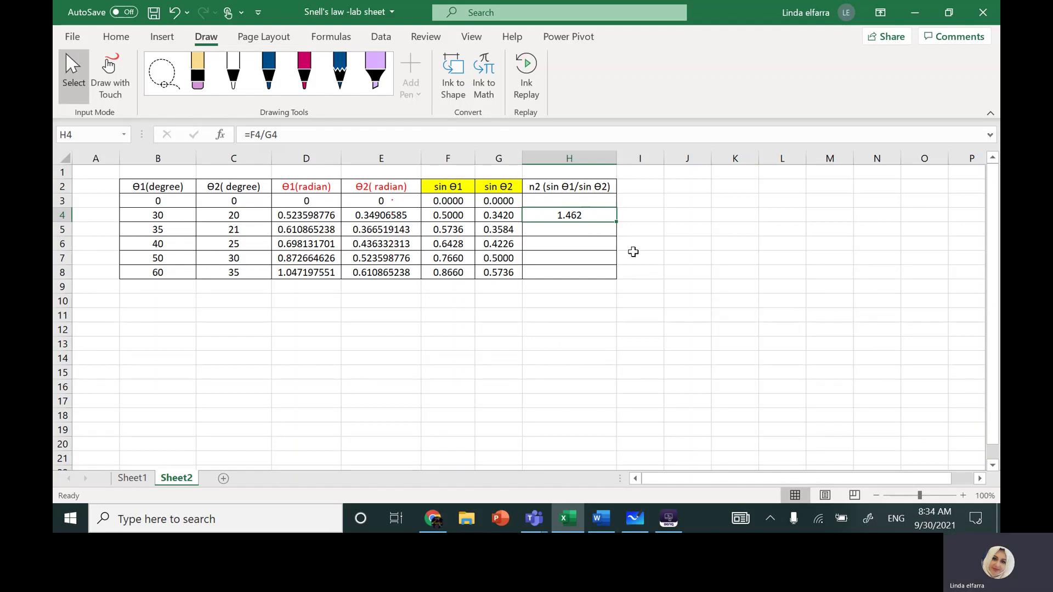
pyautogui.moveTo(616, 222); pyautogui.dragTo(621, 276)
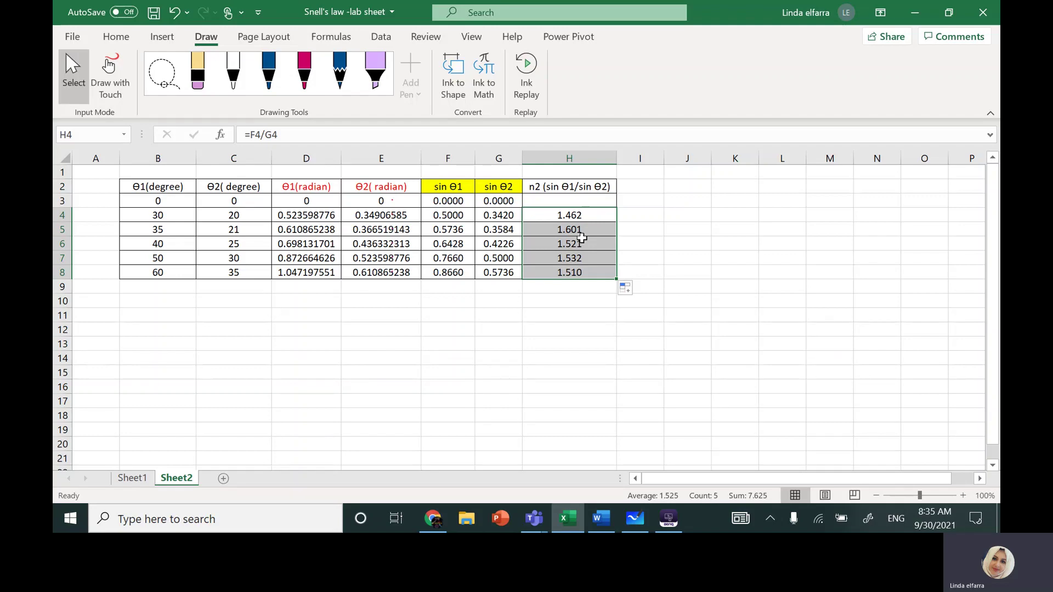
# - Check the index of refraction of glass in the PhET Bending Light simulation and return to the Excel sheet
pyautogui.hotkey('alt', 'Tab')
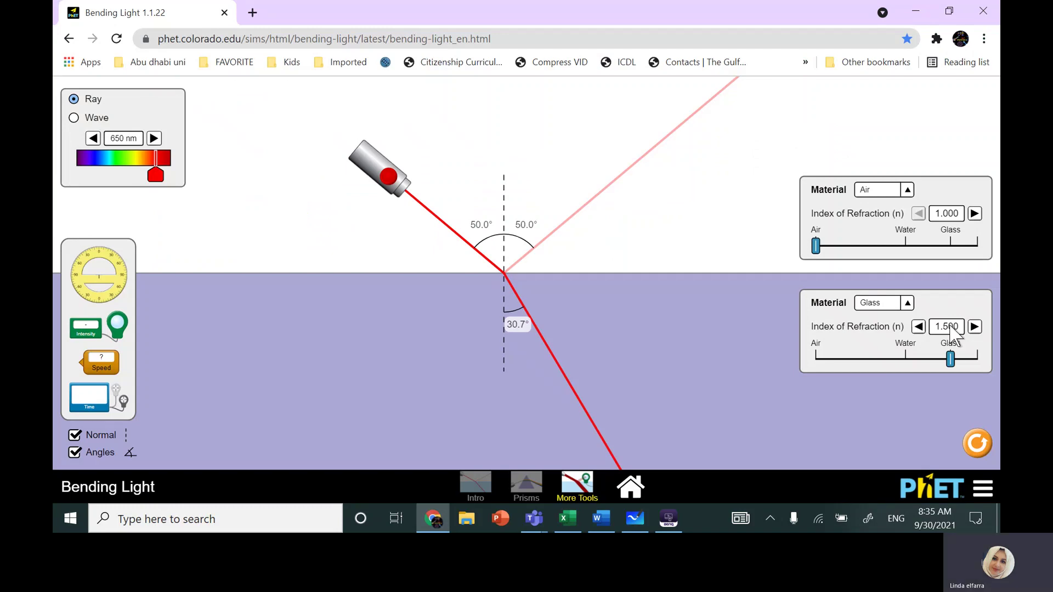
pyautogui.hotkey('alt', 'Tab')
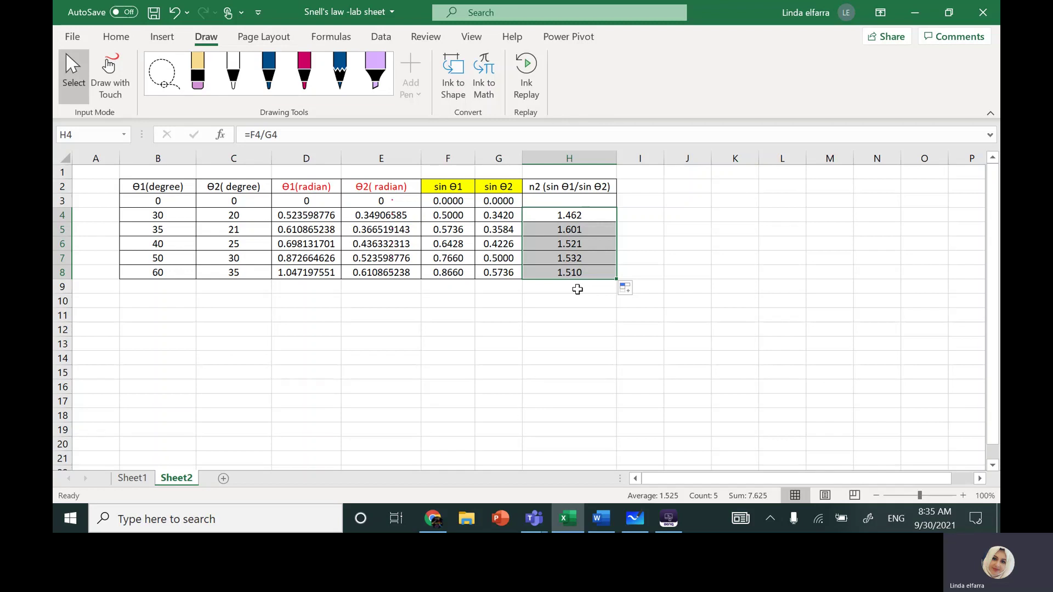
# - Calculate the mean refractive index in H9 with the AVERAGE function over H4:H8
pyautogui.click(578, 289)
pyautogui.write('=AV')
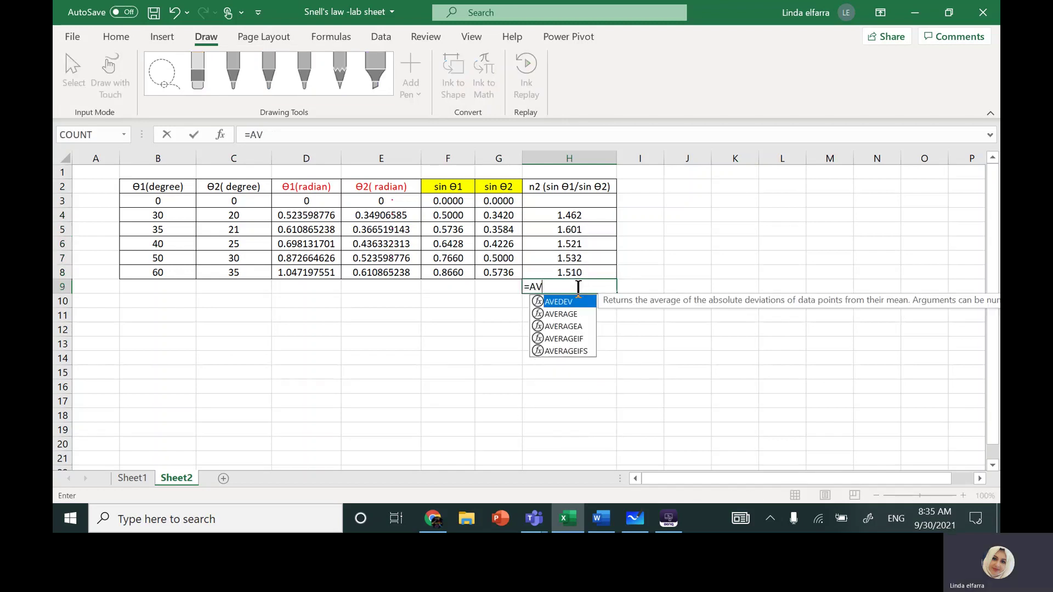
pyautogui.doubleClick(573, 314)
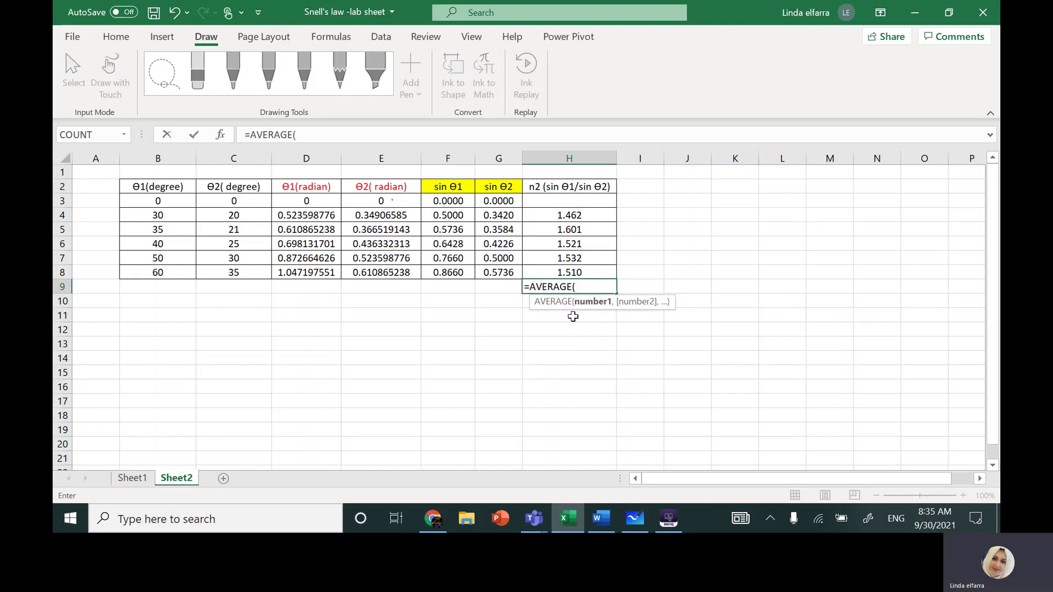
pyautogui.moveTo(576, 213); pyautogui.dragTo(574, 266)
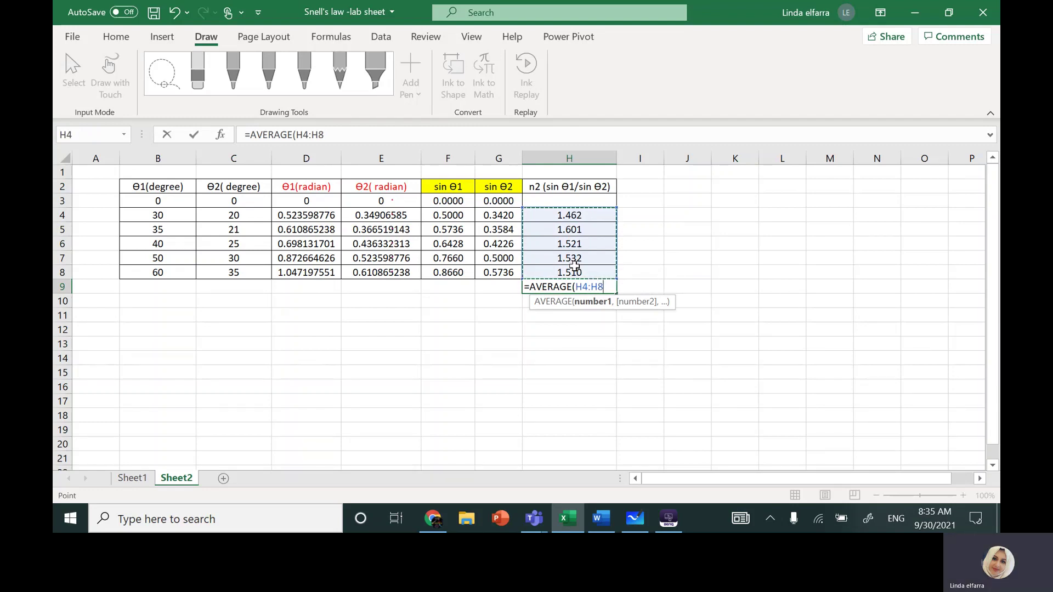
pyautogui.press('Return')
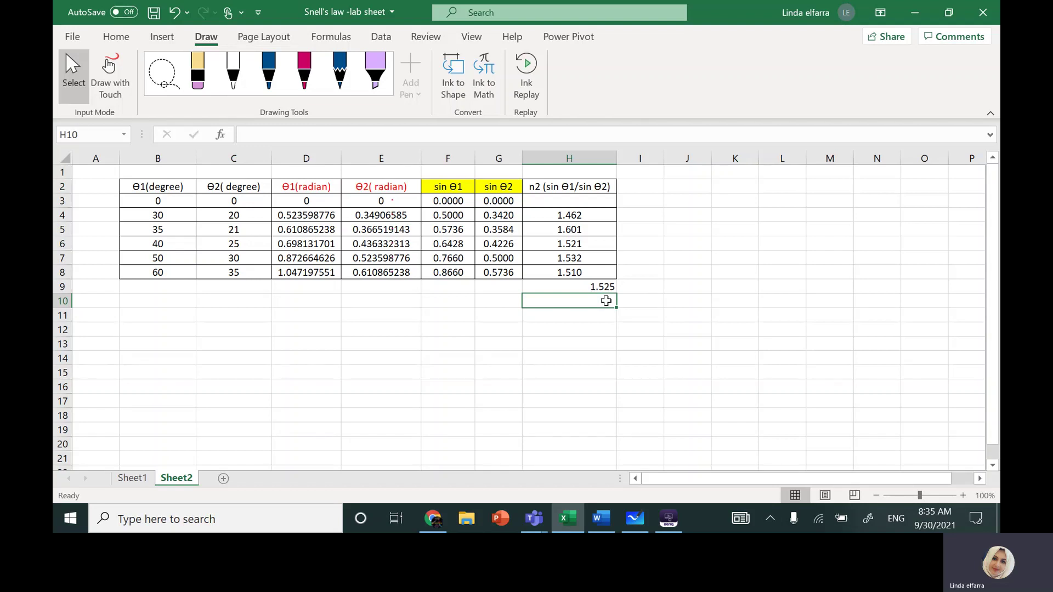
# - Review the finished table and the sinθ1 vs sinθ2 chart on Sheet1, and return to Sheet2
pyautogui.click(119, 478)
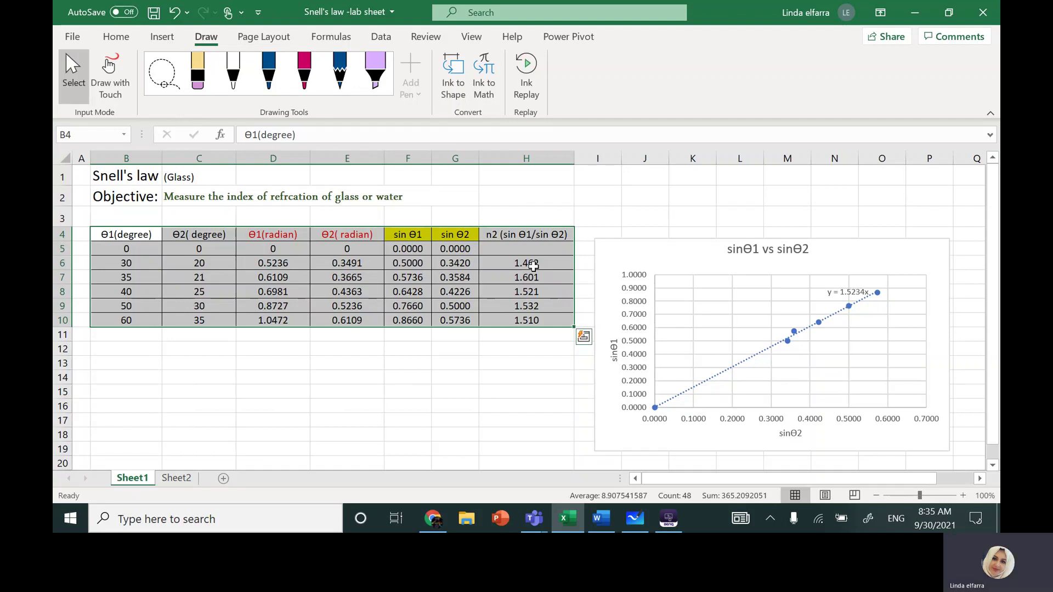
pyautogui.hotkey('ctrl', 'pagedown')
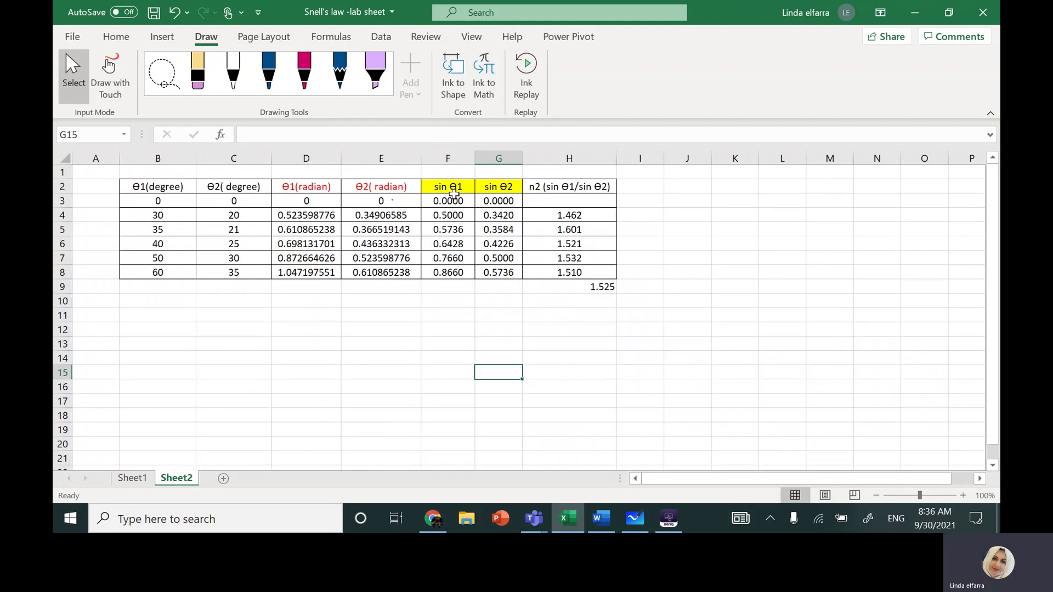
# - Insert a scatter chart from the sin θ1 values in F3:F8 and enter Sin@1 vs sin@2 as the series name
pyautogui.moveTo(454, 195); pyautogui.dragTo(453, 268)
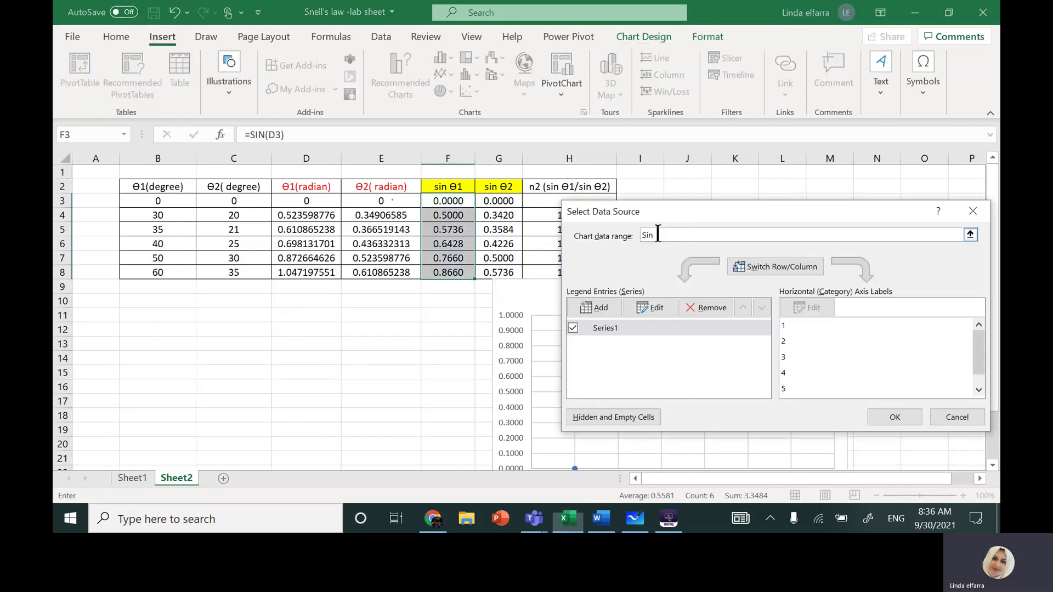
pyautogui.write('θ1')
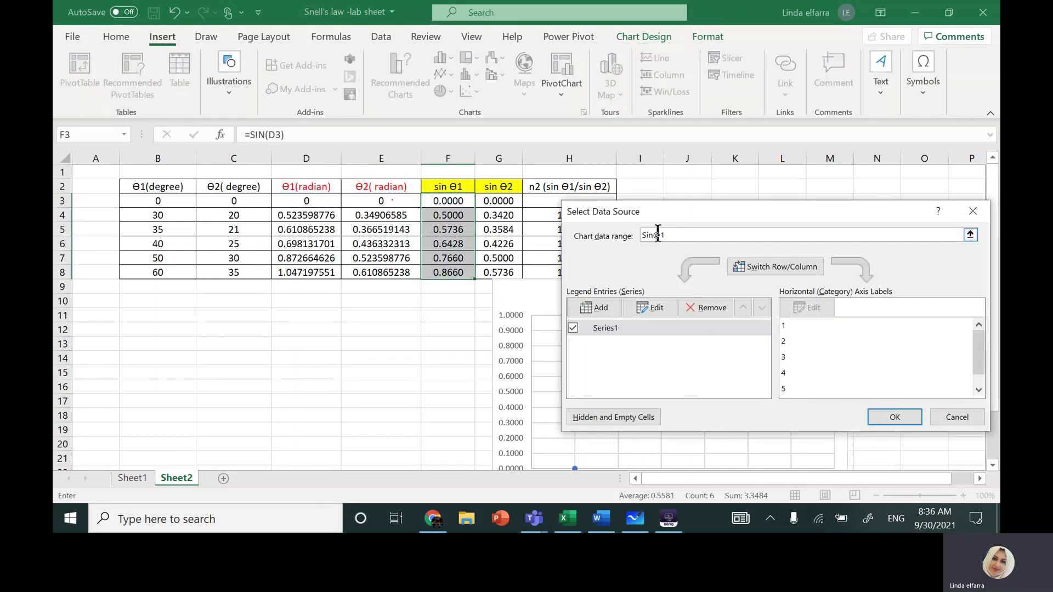
pyautogui.write(' vs sinθ2')
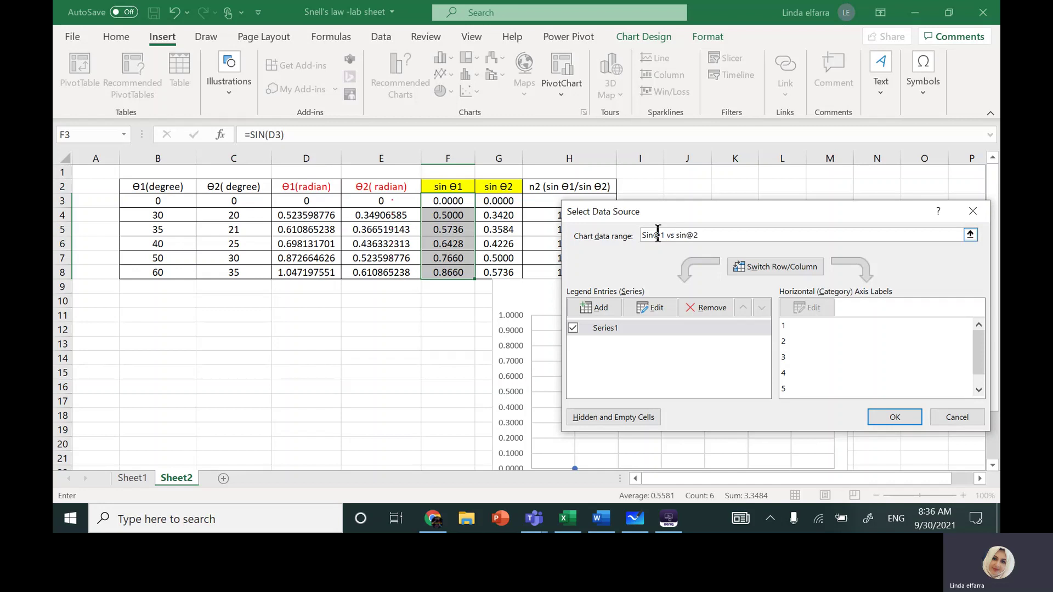
# - Set the chart series' X values to G3:G8 and its Y values to F3:F8, and apply the data source
pyautogui.click(638, 320)
pyautogui.moveTo(499, 201); pyautogui.dragTo(511, 268)
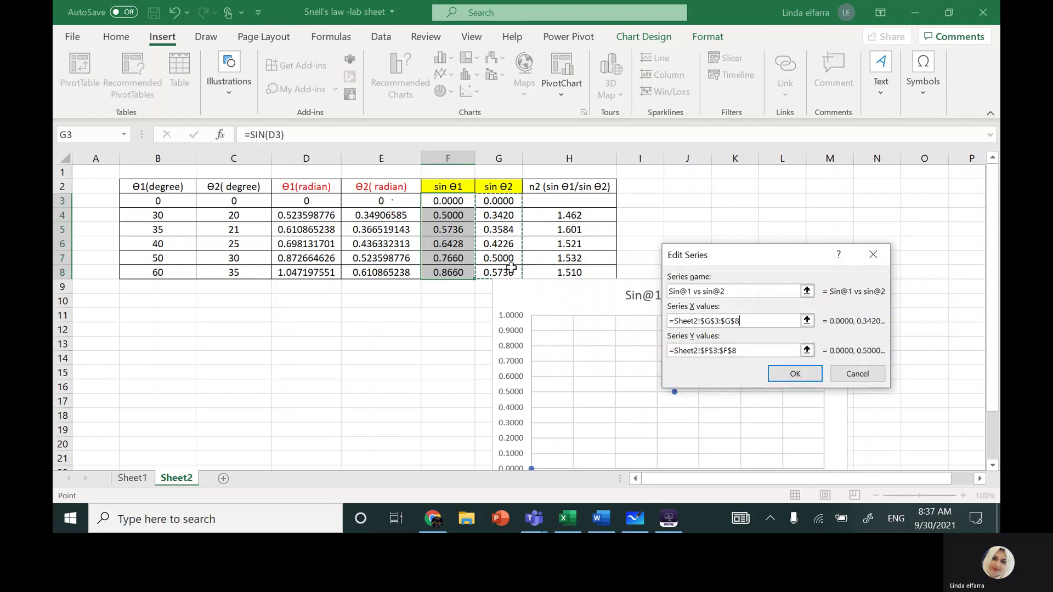
pyautogui.moveTo(740, 350); pyautogui.dragTo(661, 353)
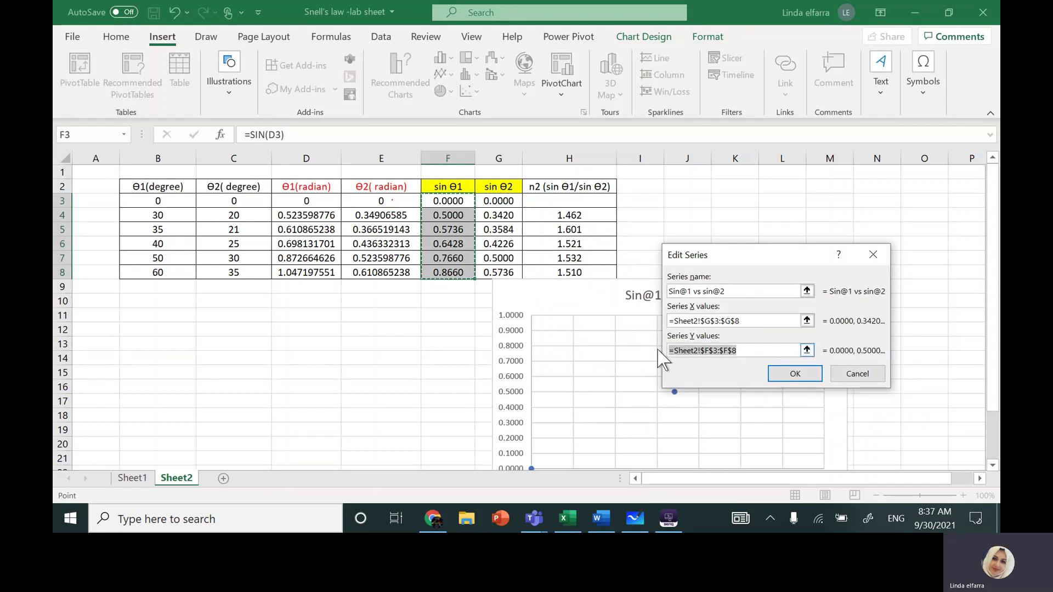
pyautogui.press('BackSpace')
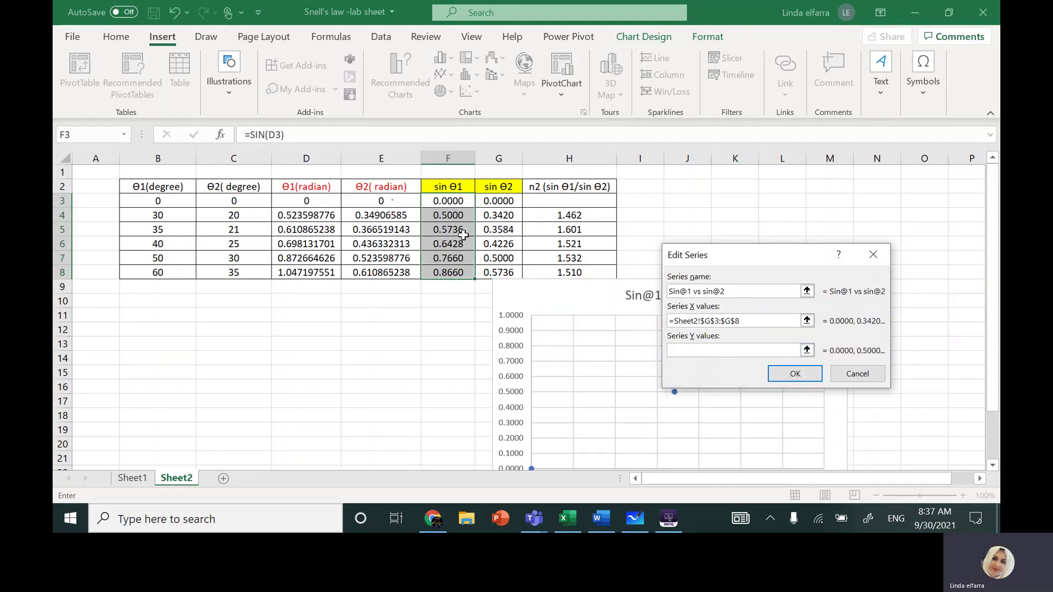
pyautogui.moveTo(452, 198); pyautogui.dragTo(460, 269)
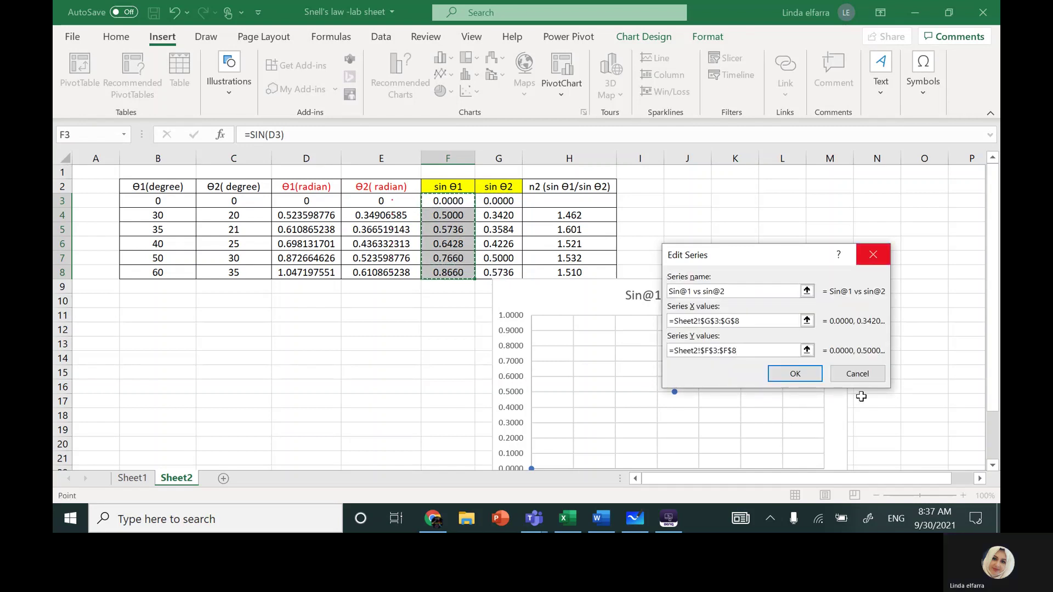
pyautogui.click(796, 375)
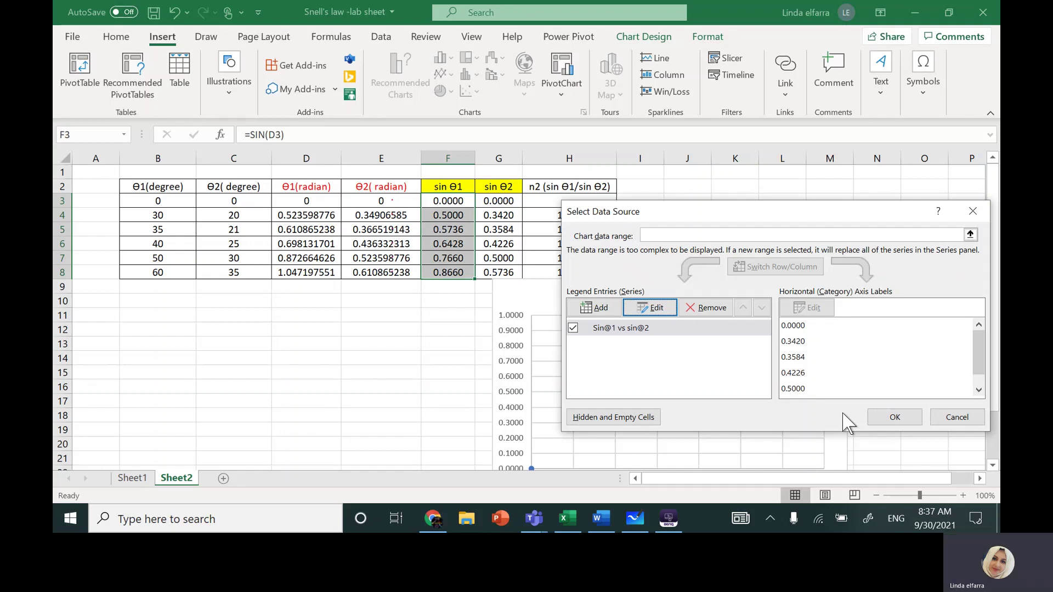
pyautogui.click(894, 417)
# - Add a linear trendline to the Sin@1 vs sin@2 data points and display its equation on the chart
pyautogui.moveTo(738, 297)
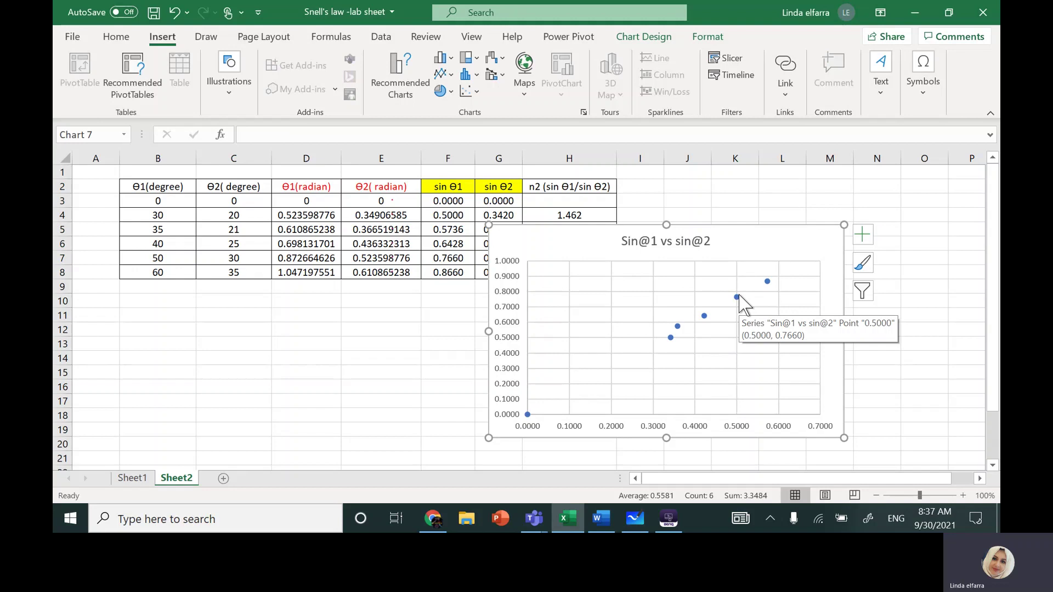
pyautogui.rightClick(738, 298)
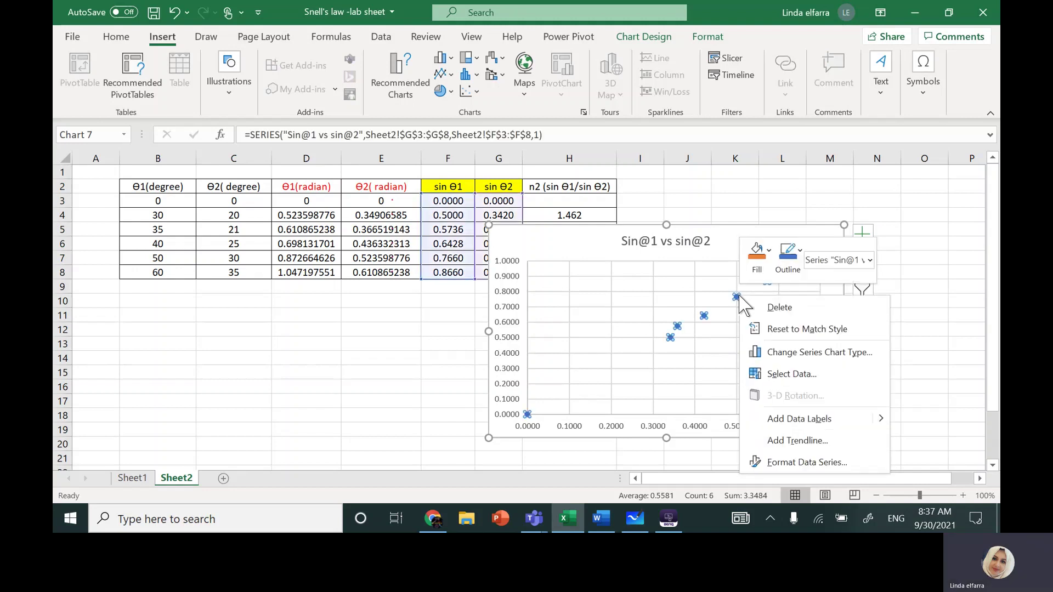
pyautogui.click(762, 442)
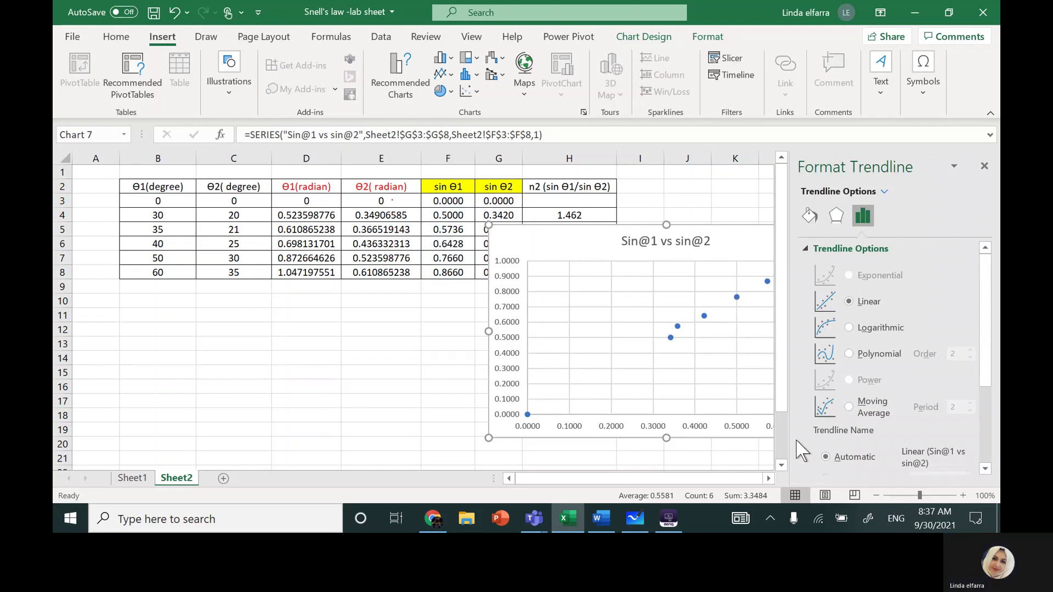
pyautogui.scroll(-3, 802, 450)
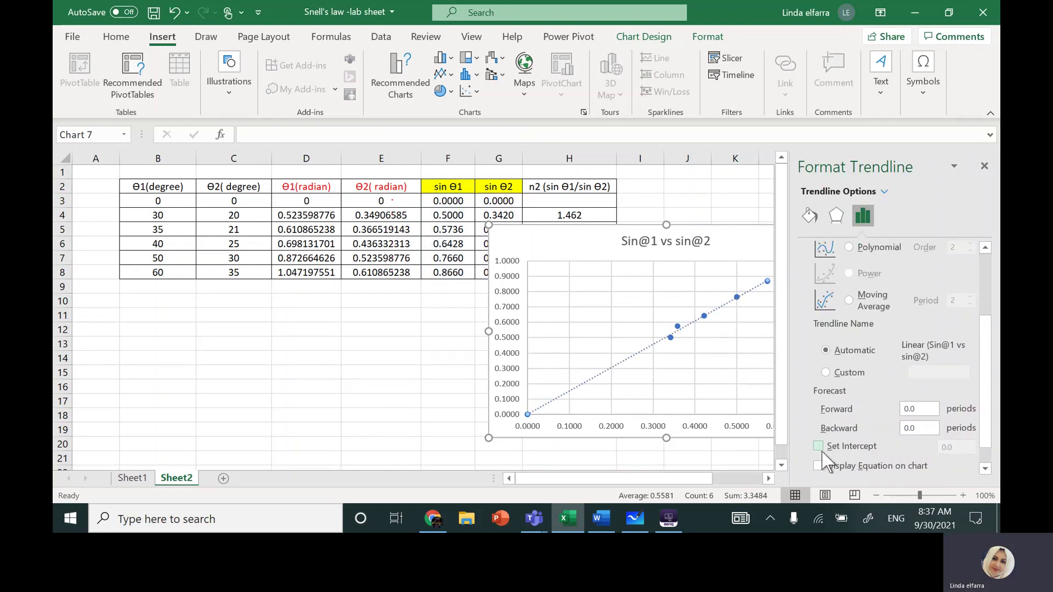
pyautogui.click(818, 466)
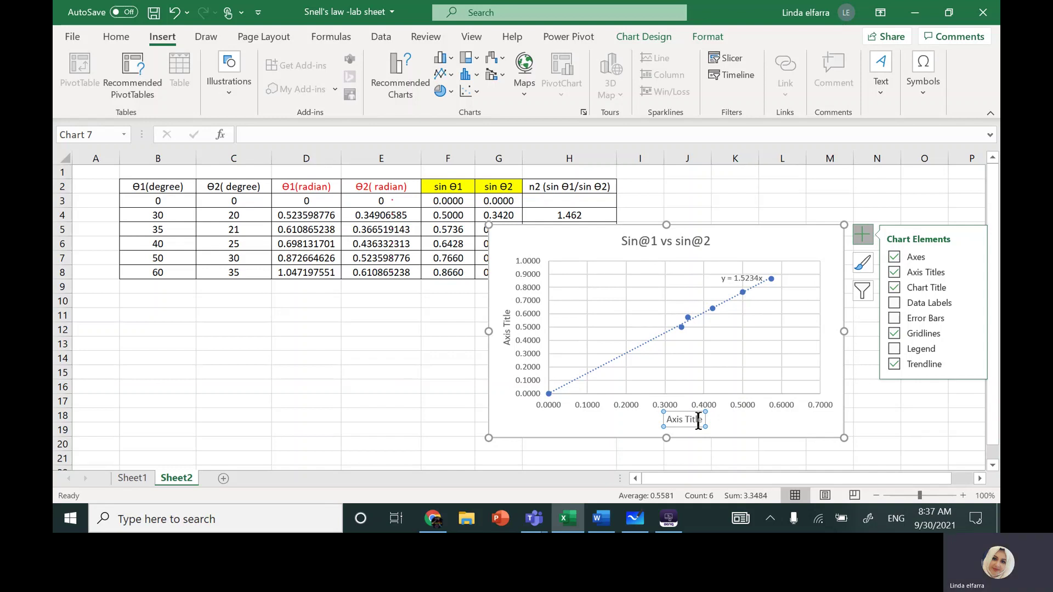
# - Switch to the Word lab activity and handwrite 1.52 − 1.50 over 1.50 in pink ink beside question 4's percent error formula
pyautogui.hotkey('alt', 'Tab')
pyautogui.scroll(-1, 541, 337)
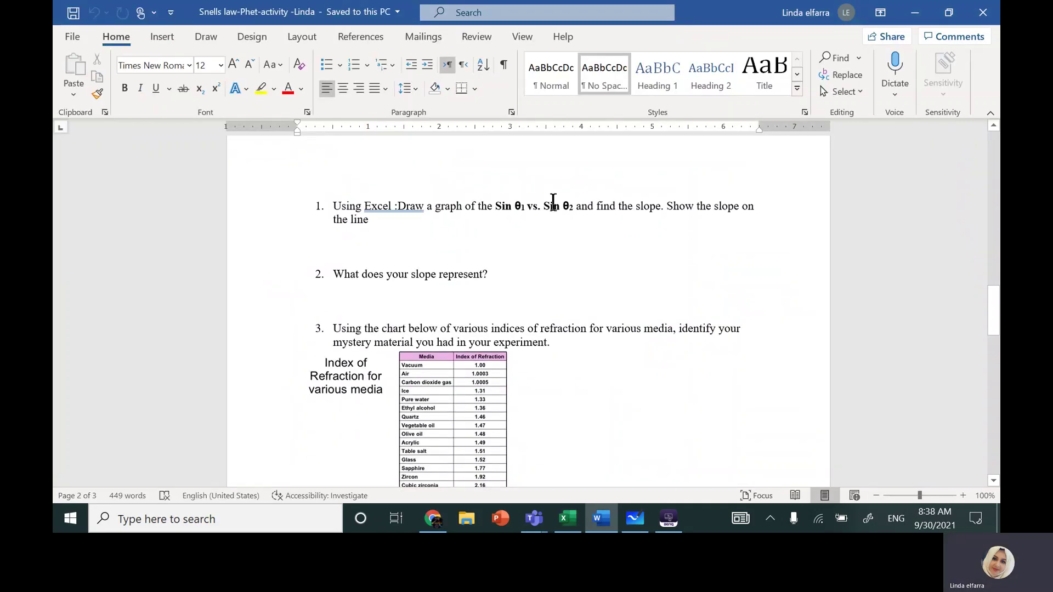
pyautogui.scroll(-4, 475, 292)
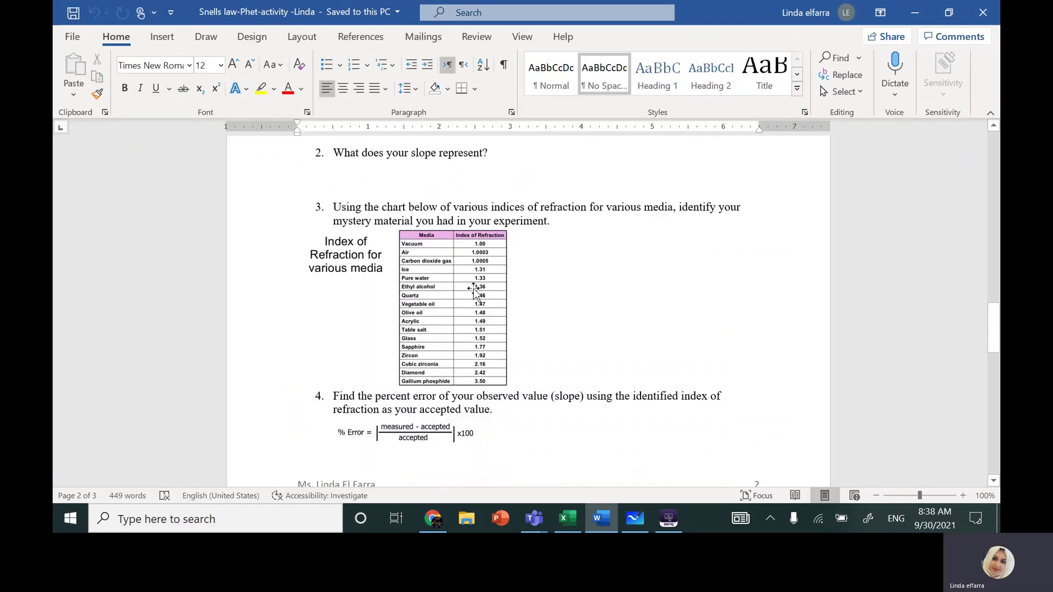
pyautogui.scroll(-3, 475, 292)
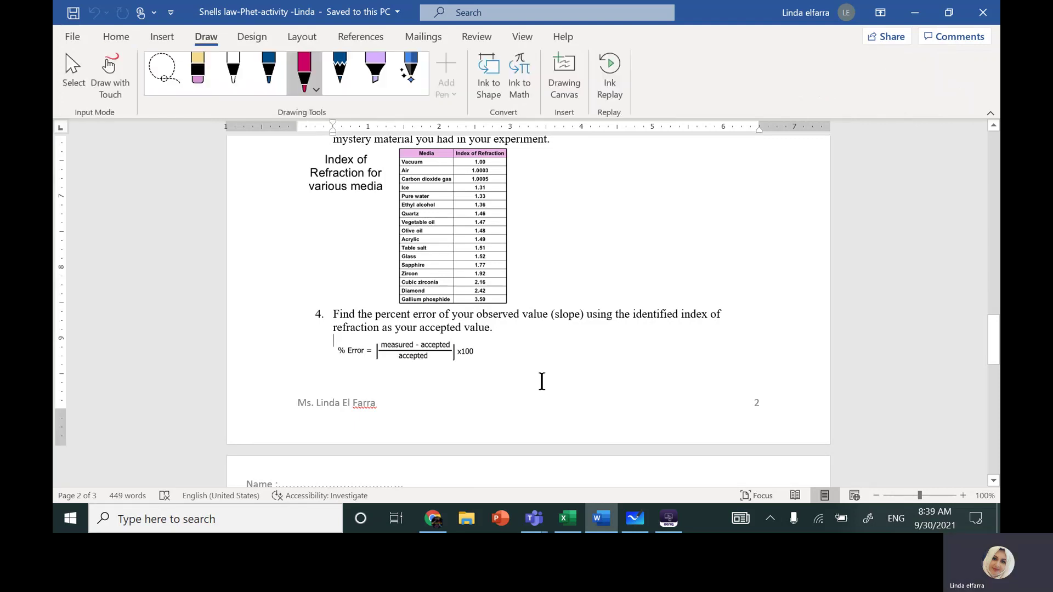
pyautogui.moveTo(545, 349)
pyautogui.mouseDown()
pyautogui.moveTo(557, 353)
pyautogui.moveTo(556, 388)
pyautogui.mouseUp()
pyautogui.moveTo(570, 369); pyautogui.dragTo(569, 379)
pyautogui.moveTo(579, 363); pyautogui.dragTo(583, 357)
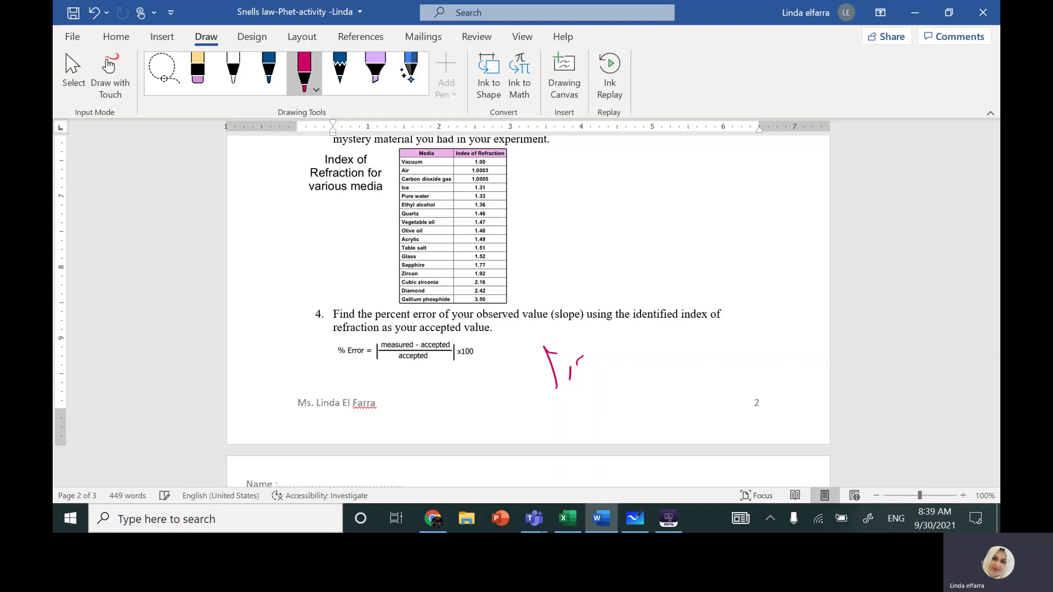
pyautogui.moveTo(571, 362); pyautogui.dragTo(602, 373)
pyautogui.moveTo(613, 365); pyautogui.dragTo(631, 362)
pyautogui.moveTo(650, 343); pyautogui.dragTo(704, 351)
pyautogui.moveTo(574, 412); pyautogui.dragTo(723, 371)
pyautogui.moveTo(631, 403); pyautogui.dragTo(680, 395)
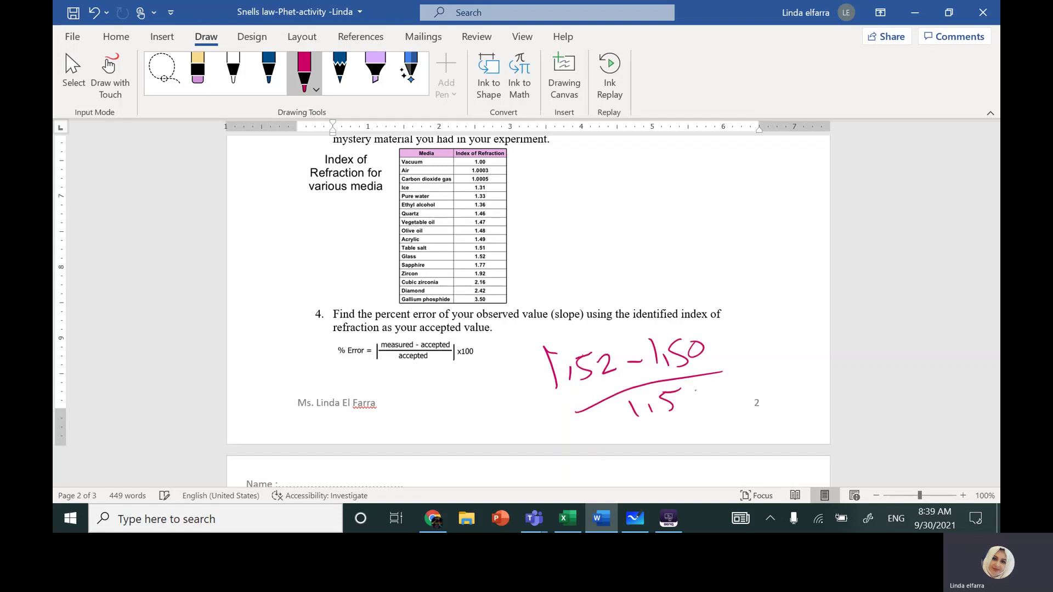
# - Enclose the handwritten fraction in absolute value bars and write ×100 after it
pyautogui.moveTo(719, 315); pyautogui.dragTo(745, 395)
pyautogui.moveTo(528, 340); pyautogui.dragTo(558, 440)
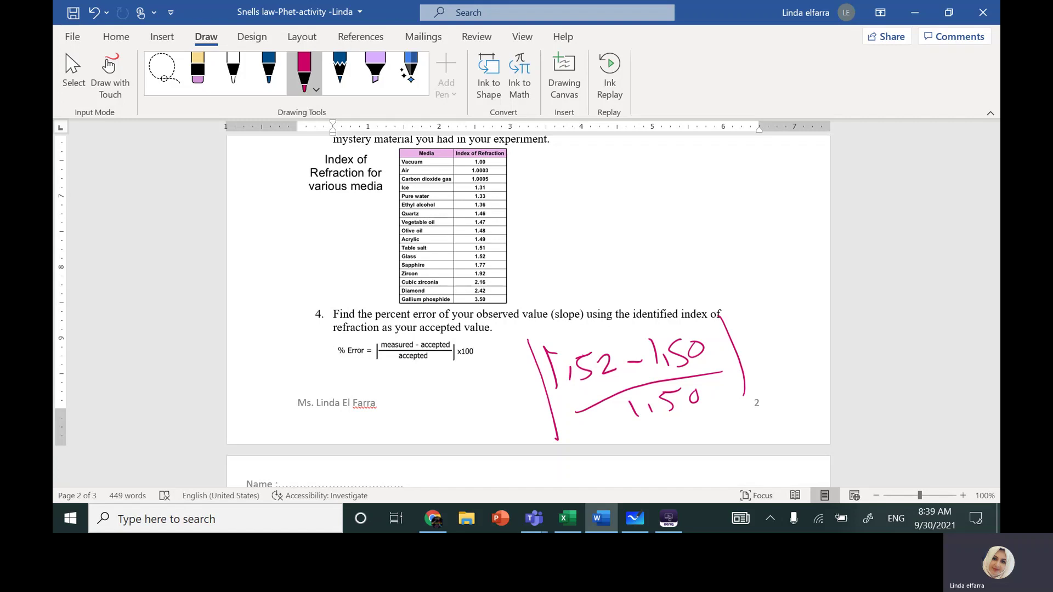
pyautogui.moveTo(759, 331); pyautogui.dragTo(770, 350)
pyautogui.moveTo(778, 319); pyautogui.dragTo(759, 353)
pyautogui.moveTo(789, 319)
pyautogui.mouseDown()
pyautogui.moveTo(787, 355)
pyautogui.moveTo(795, 331)
pyautogui.mouseUp()
pyautogui.moveTo(808, 331); pyautogui.dragTo(818, 306)
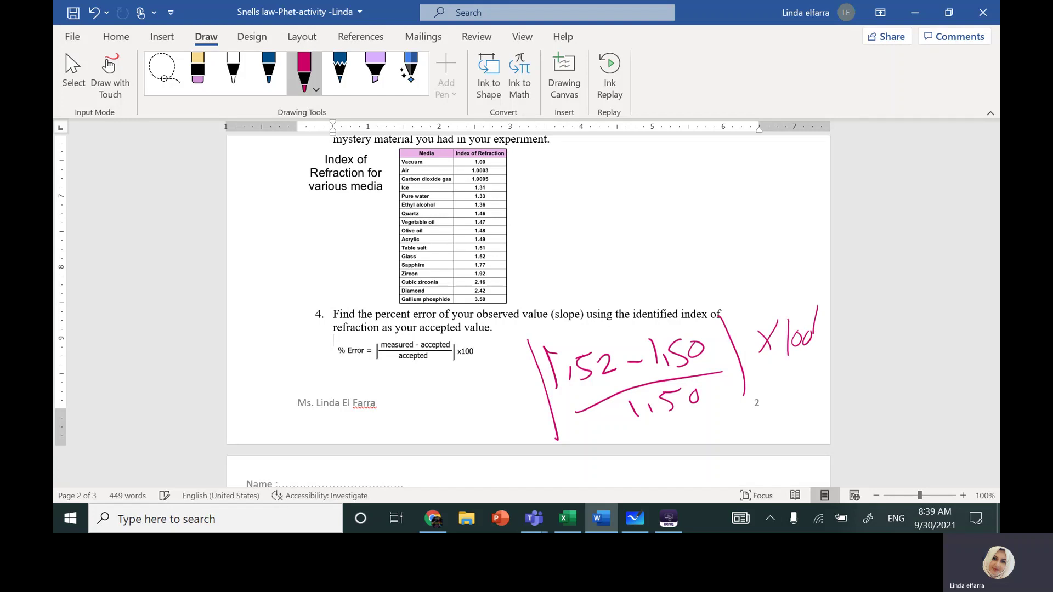
pyautogui.moveTo(810, 309); pyautogui.dragTo(805, 319)
# - Review Table 1 in the Word lab activity and return to the PhET Bending Light simulation
pyautogui.scroll(15, 610, 337)
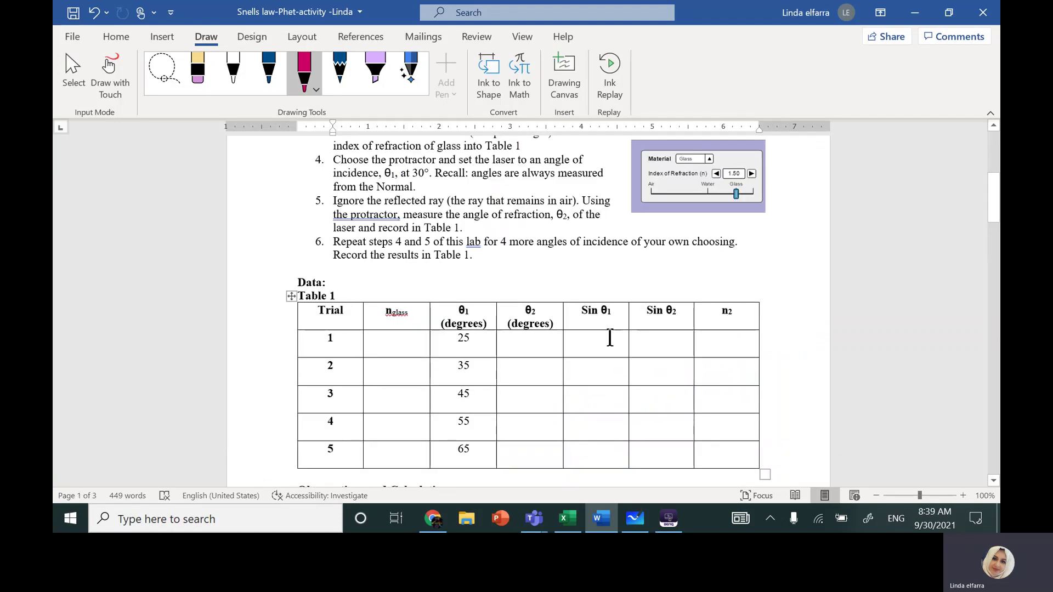
pyautogui.click(915, 12)
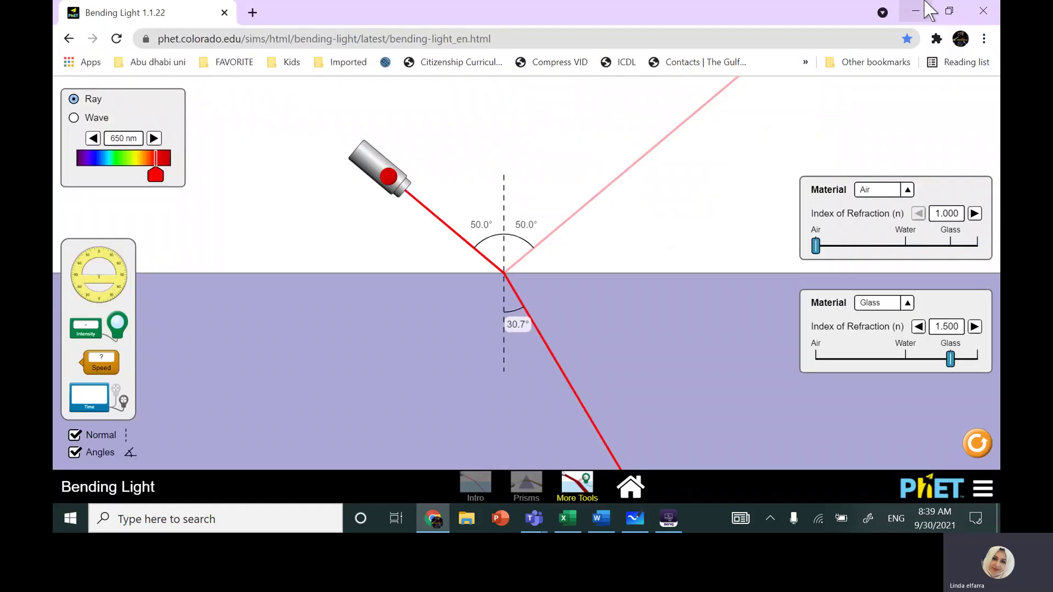